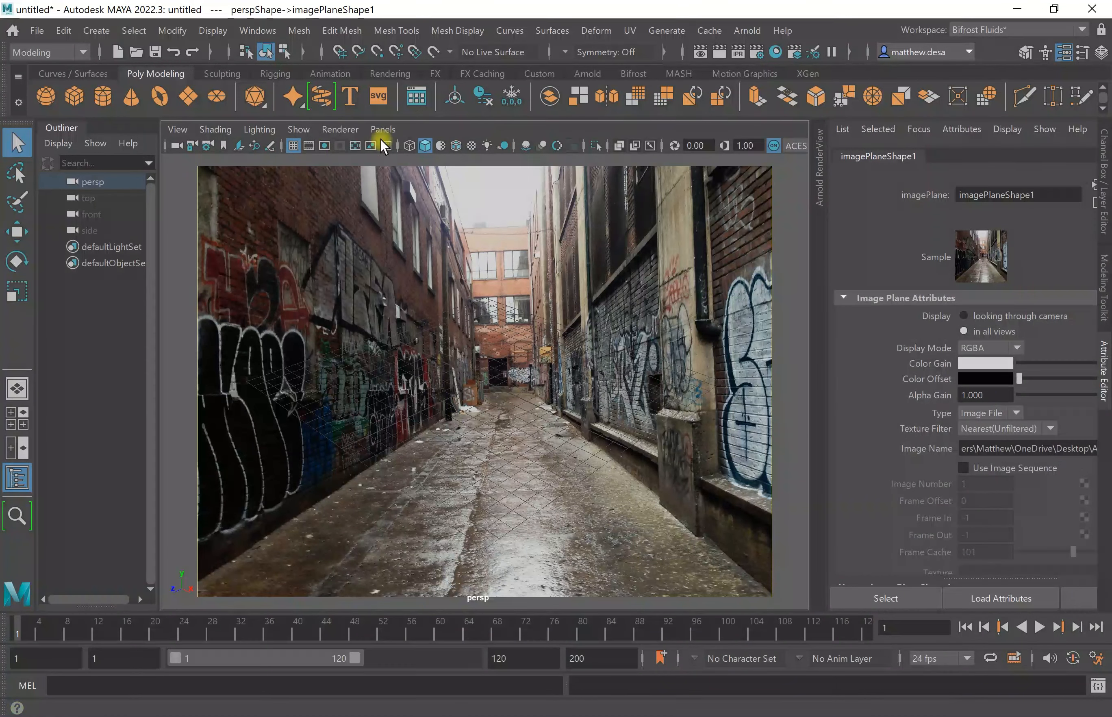
- Turn on the resolution gate with its gate mask and set the alley image plane's fit to Fill
click(311, 146)
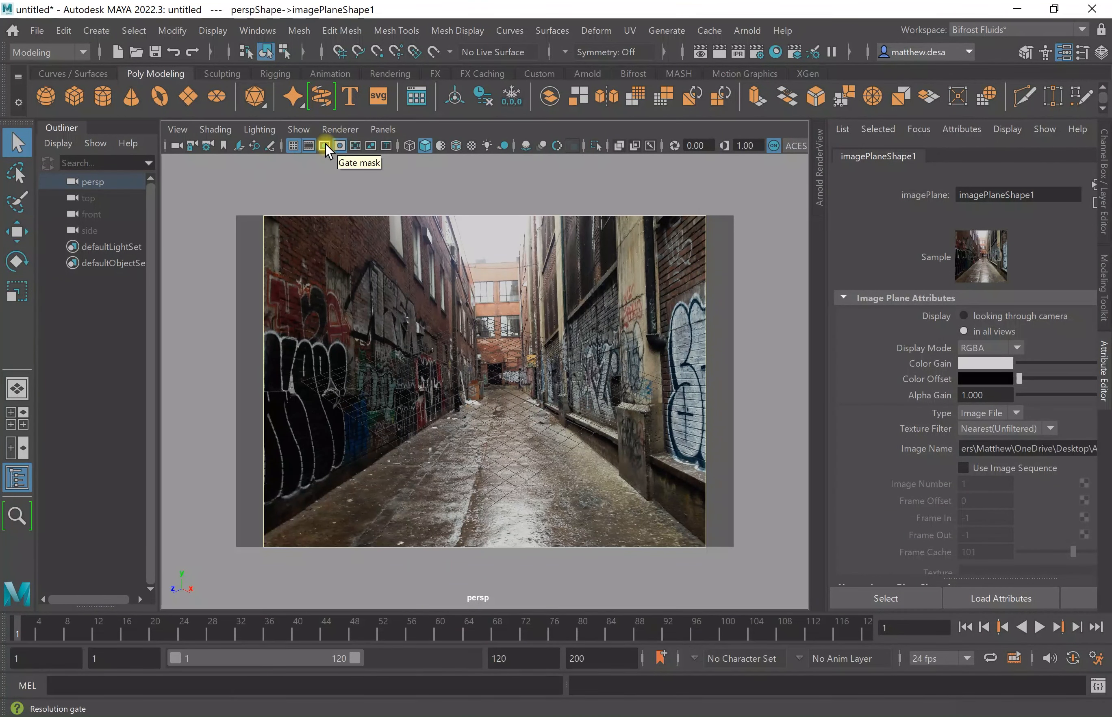
click(325, 144)
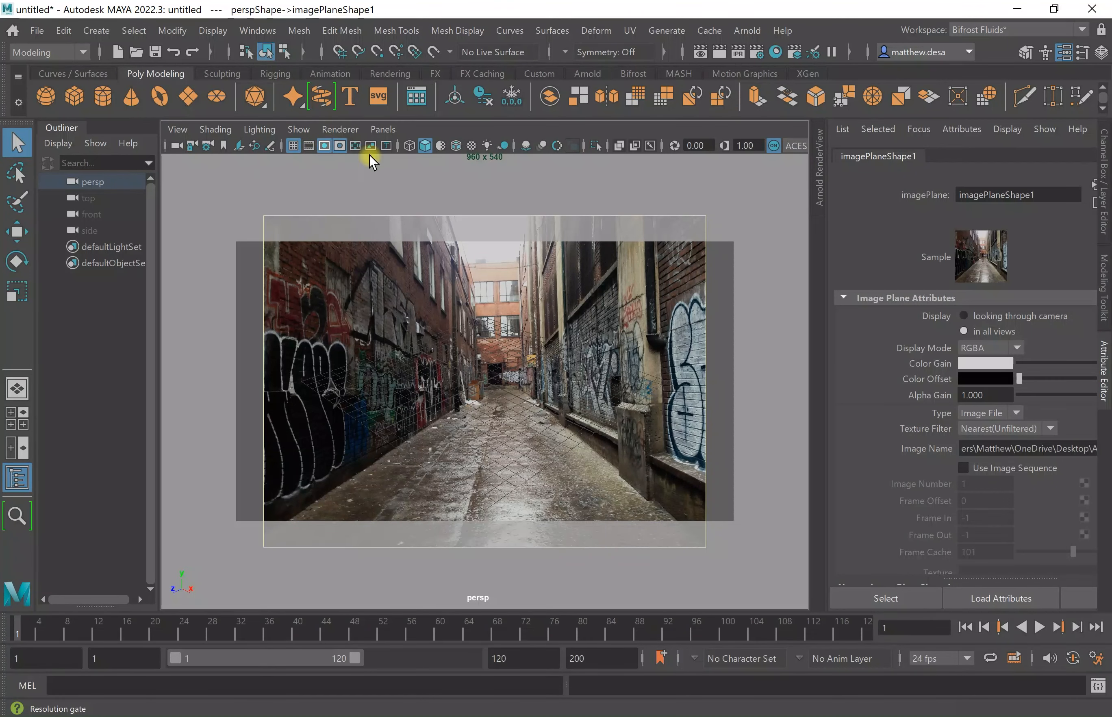
scroll(1004, 369, down, 10)
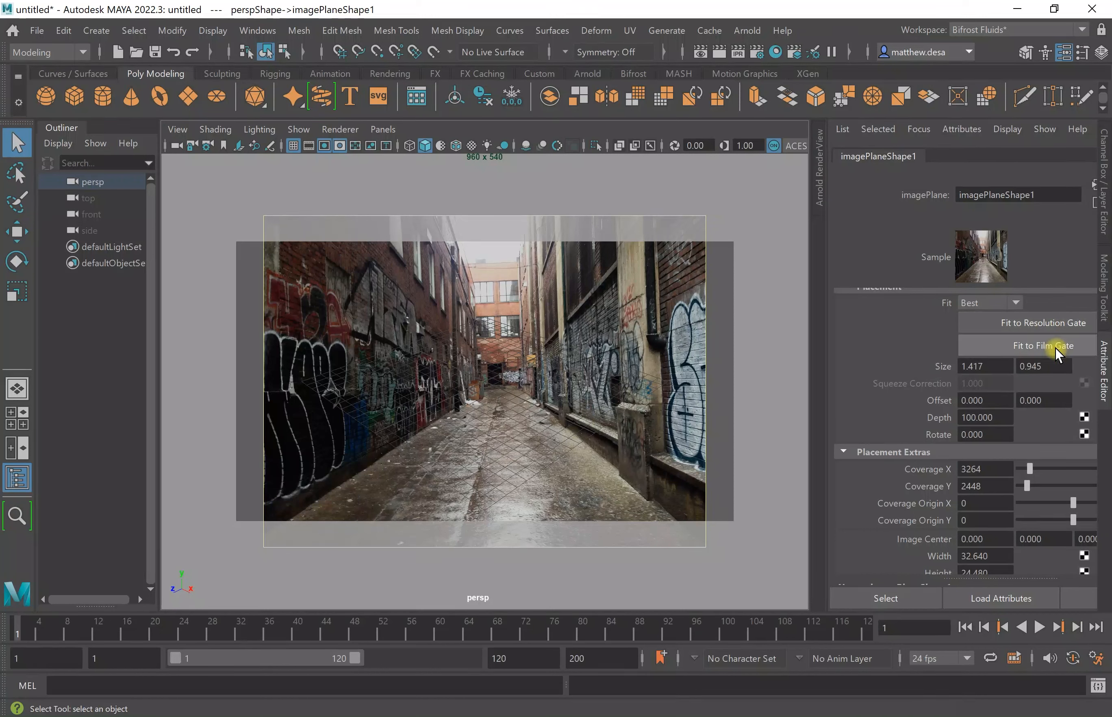
click(1003, 304)
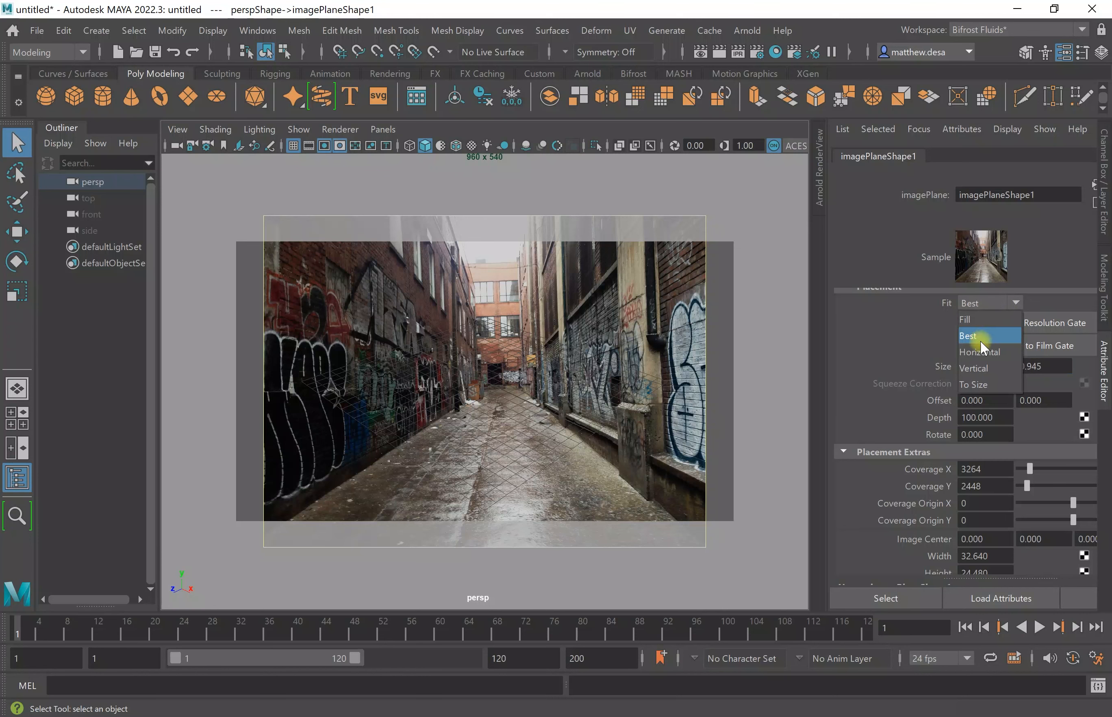
click(1002, 319)
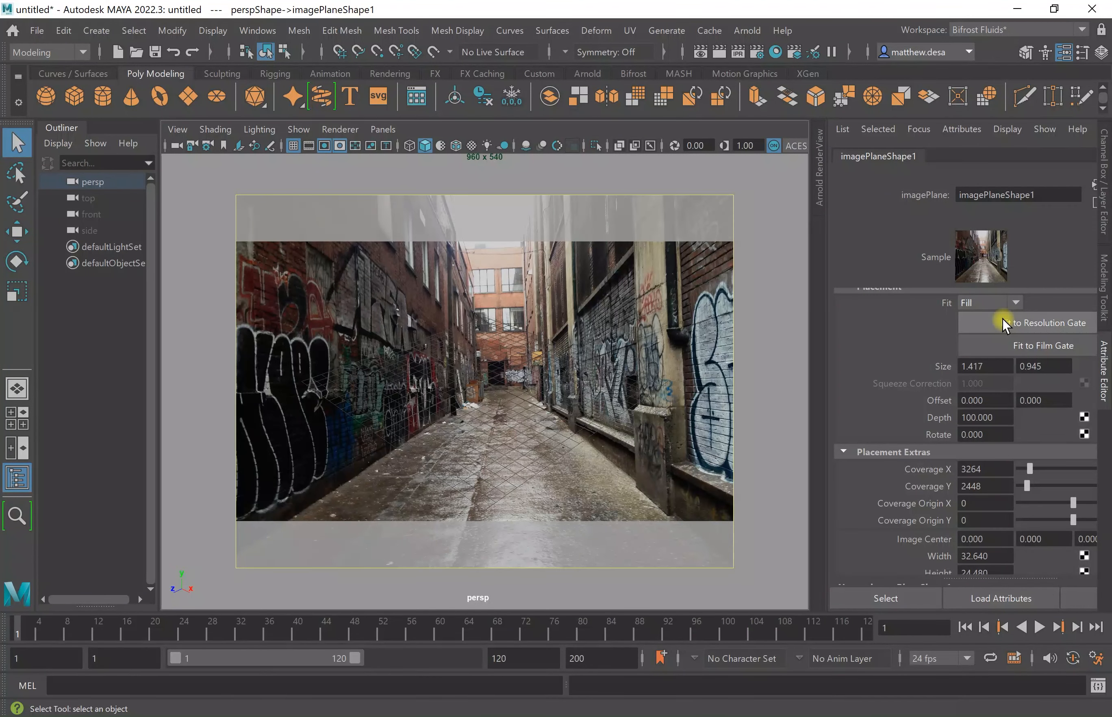
- Set the alley image plane's placement depth to 3000
click(1007, 291)
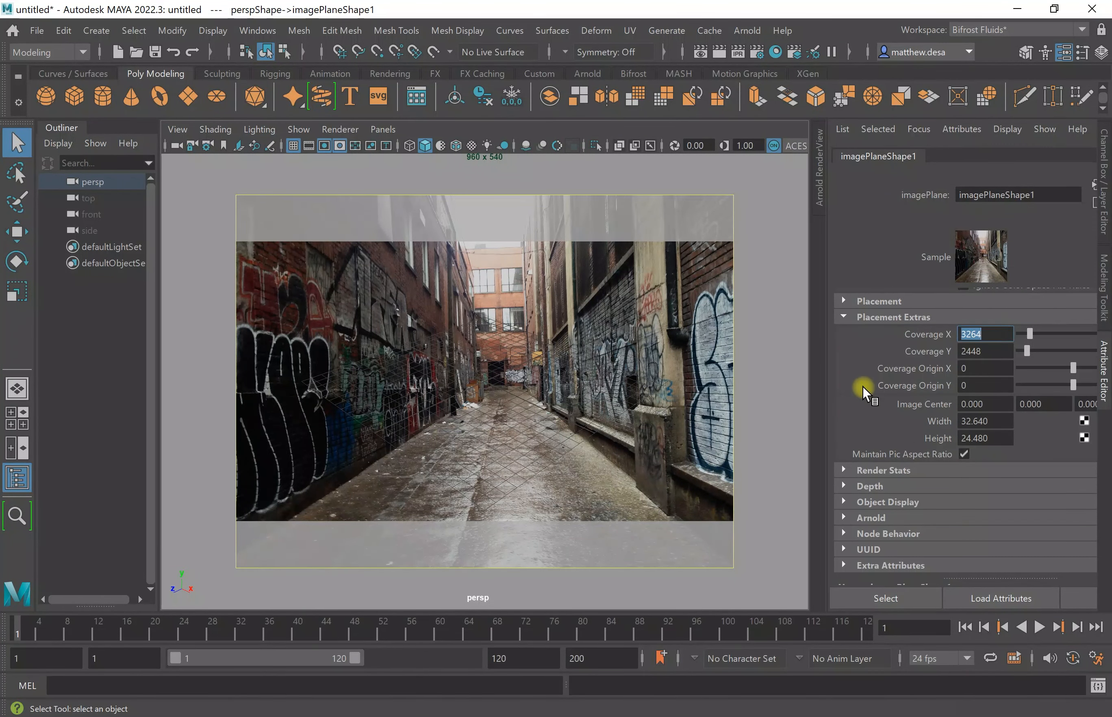
scroll(863, 386, up, 3)
scroll(900, 392, up, 5)
scroll(1015, 411, down, 5)
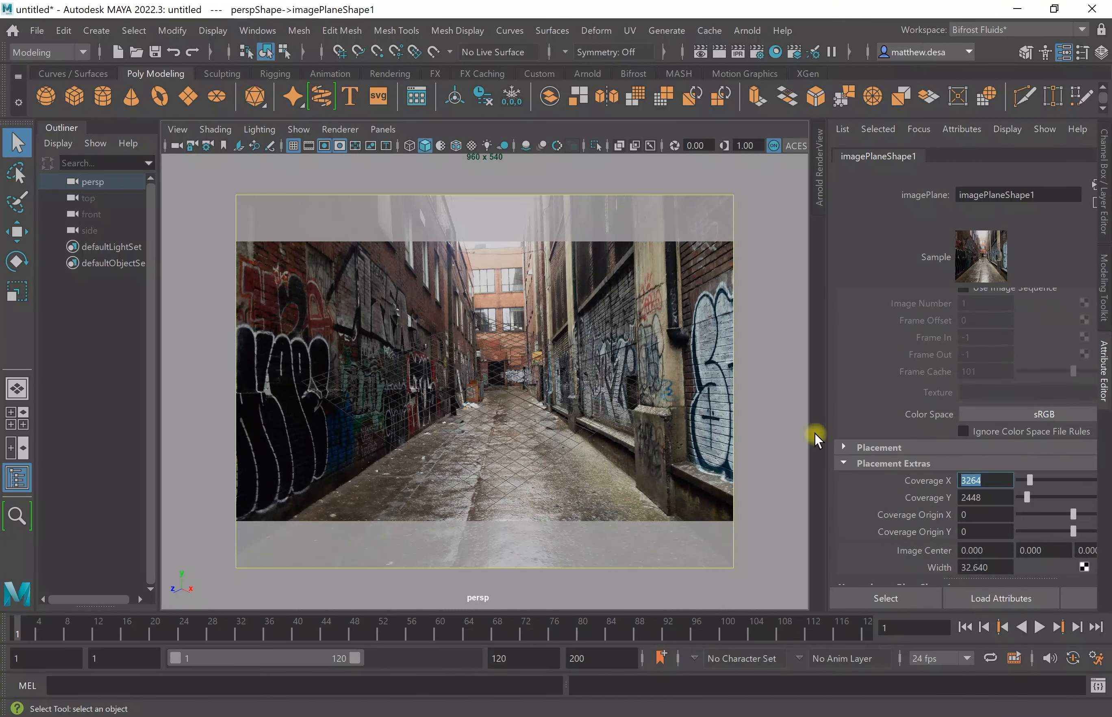
click(855, 460)
click(847, 448)
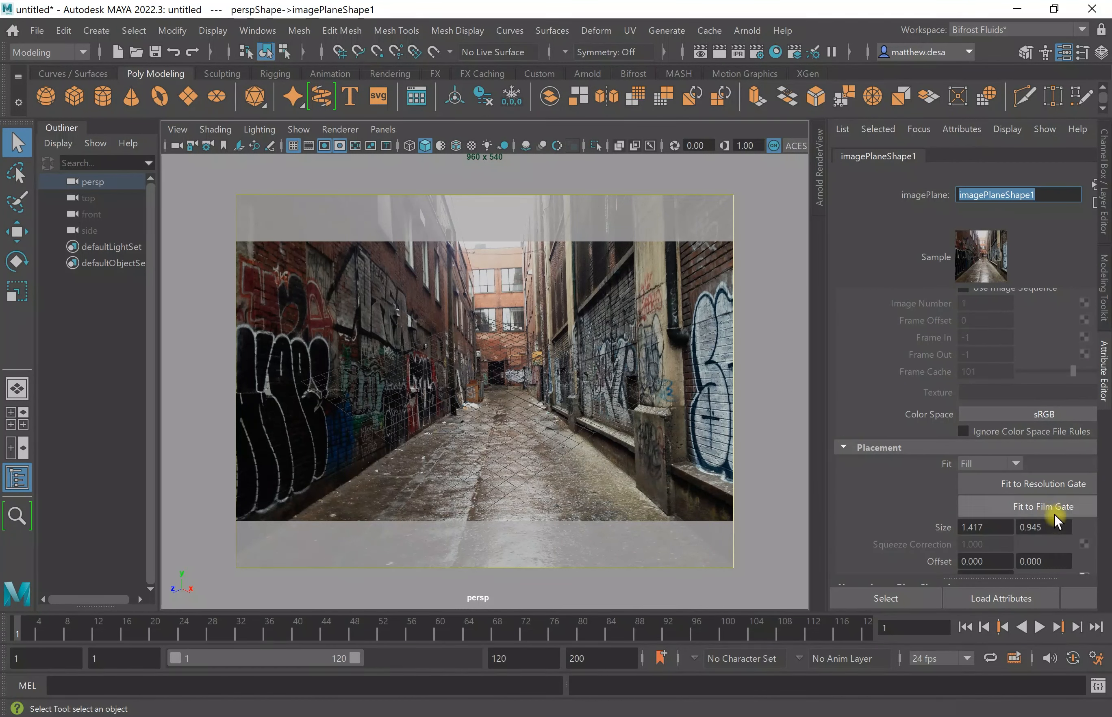
scroll(1025, 469, down, 3)
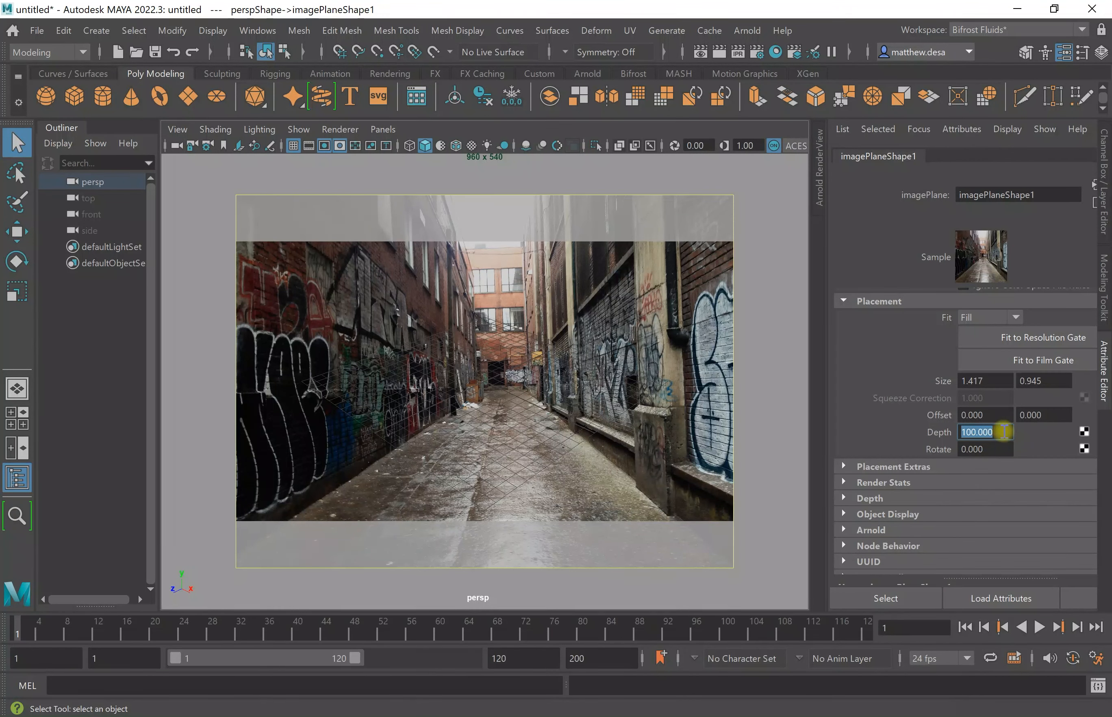
text(30)
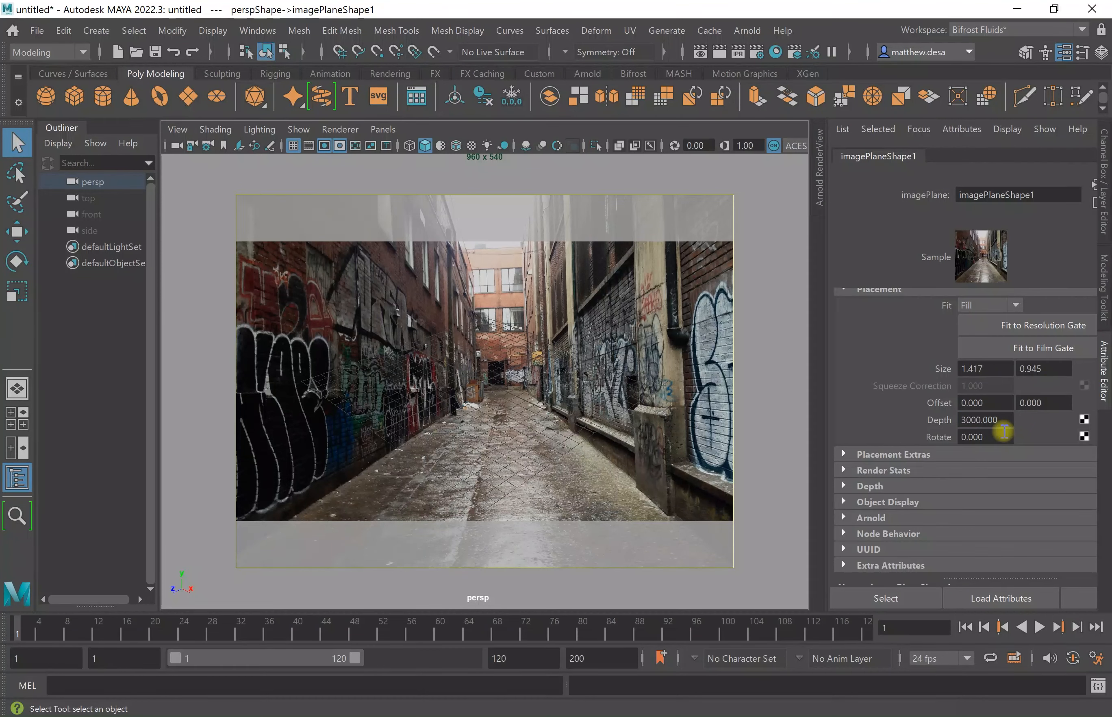
- Create a new perspective camera for the viewport and orbit it away from the image plane
click(373, 129)
mouse_move(479, 143)
click(565, 164)
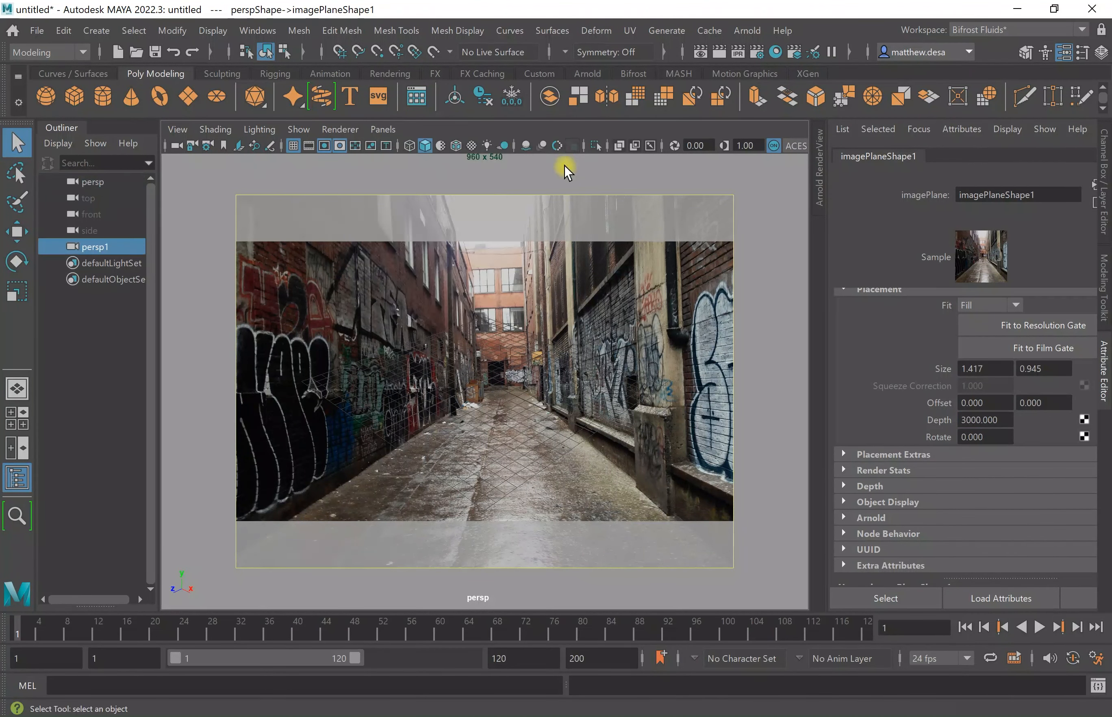
scroll(466, 325, down, 3)
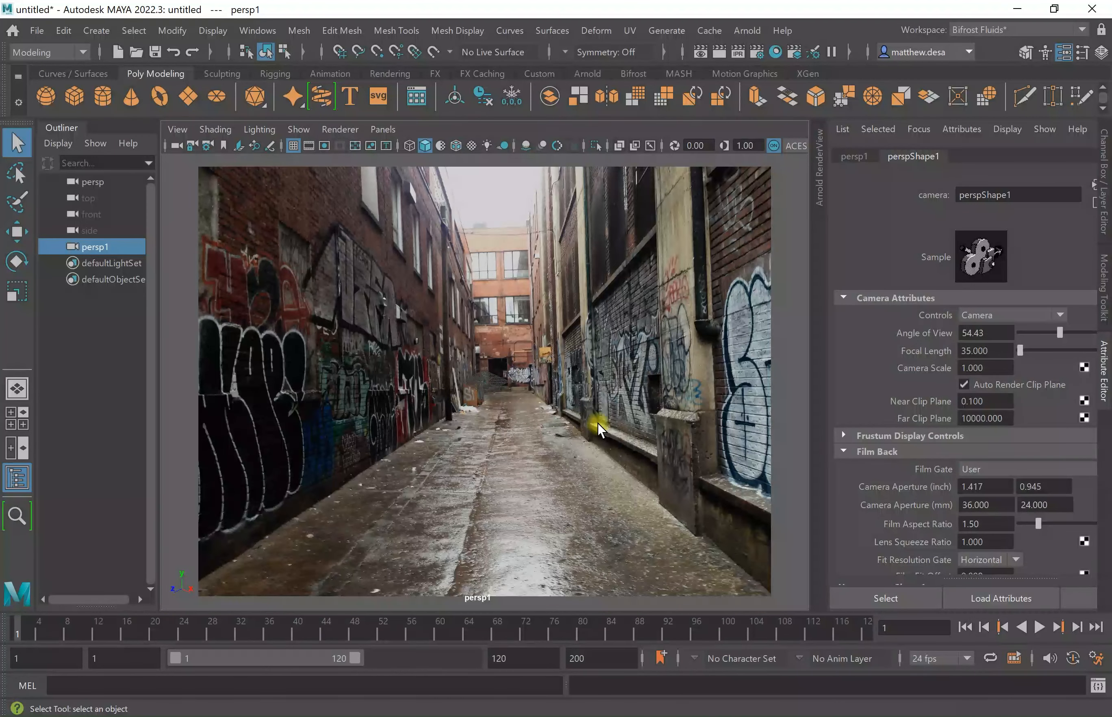
alt+drag(418, 448, 503, 375)
- Select the alley image plane and set its depth to 1000
click(528, 373)
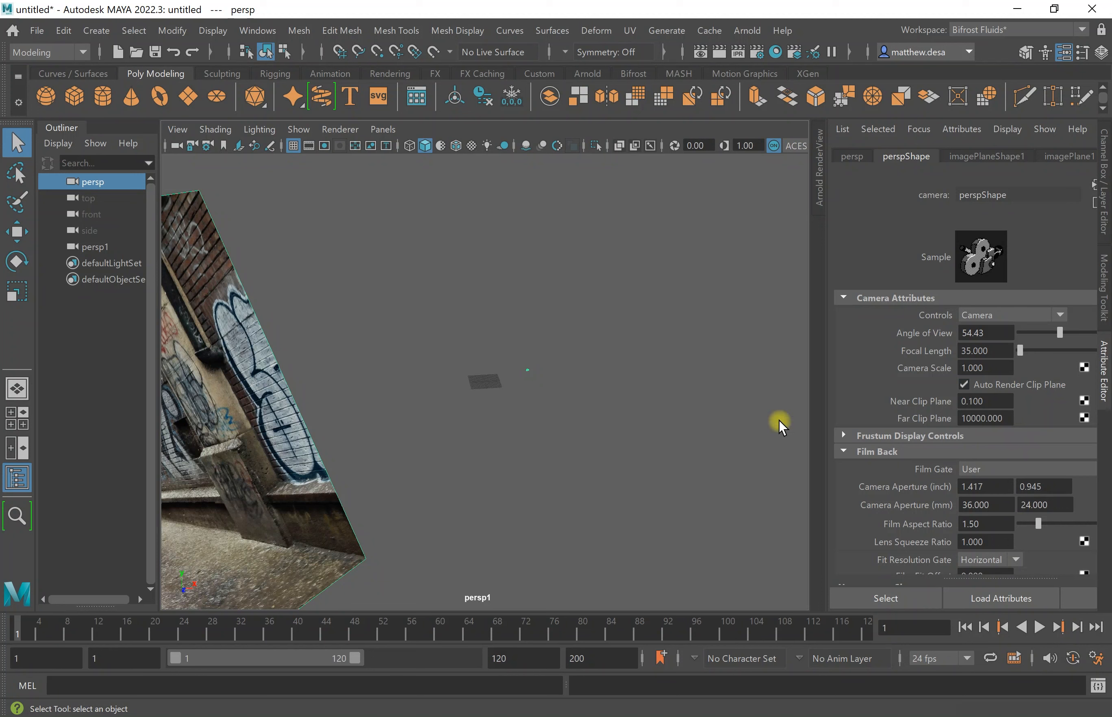
click(478, 388)
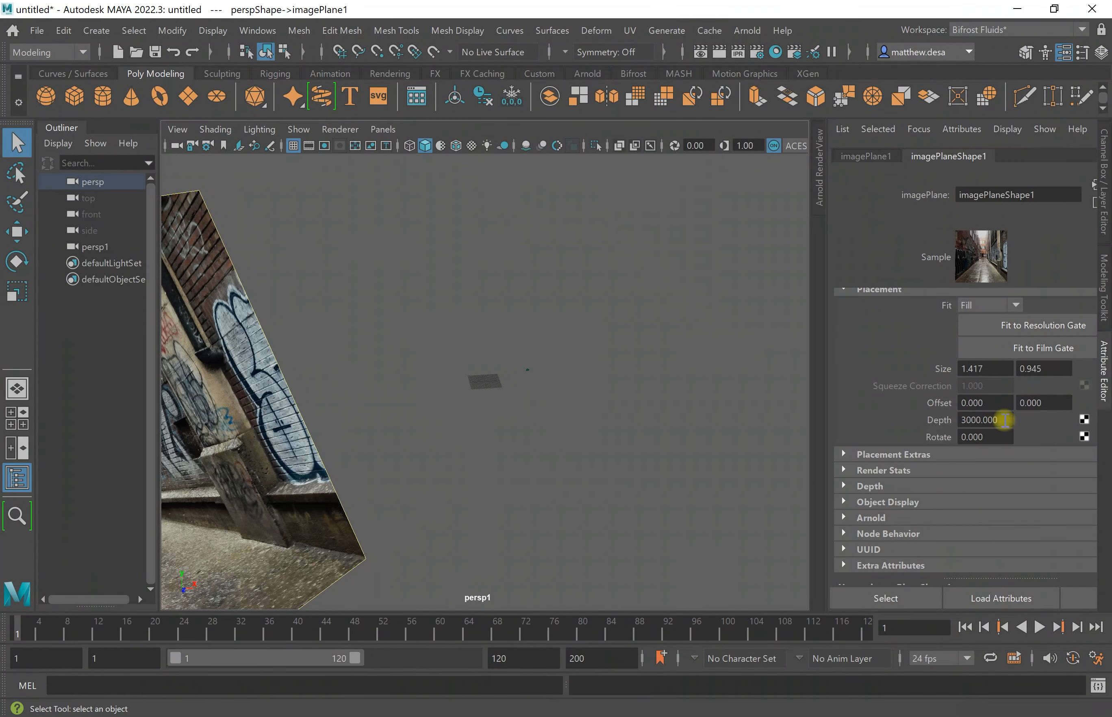
click(1004, 420)
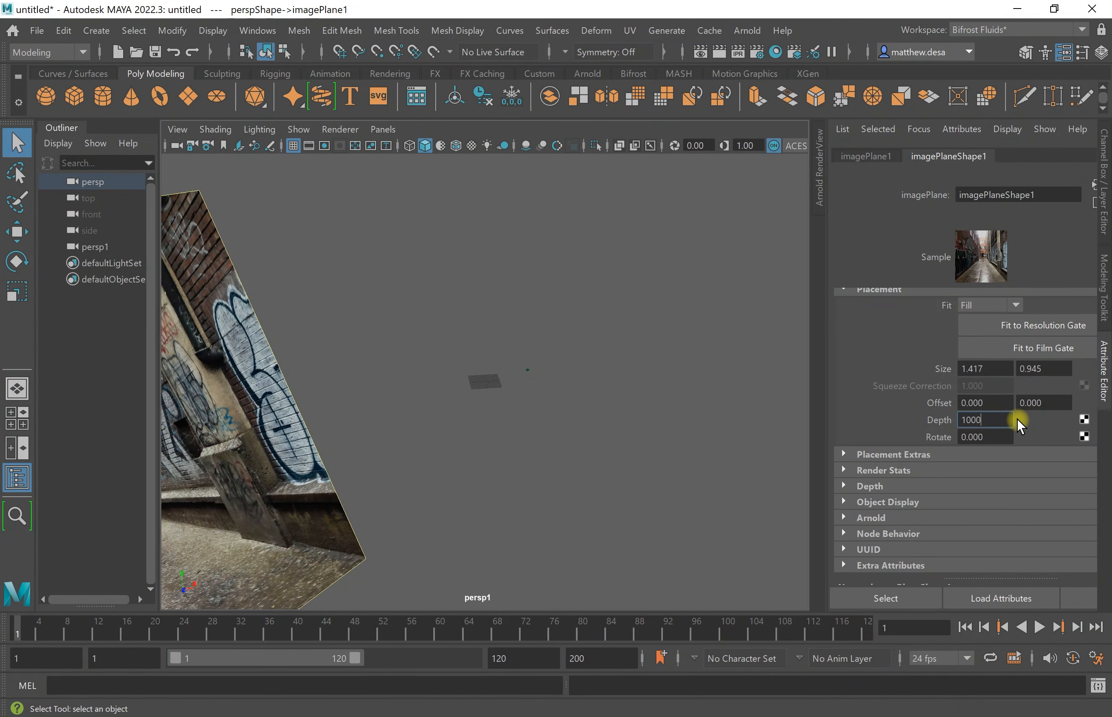
key(Return)
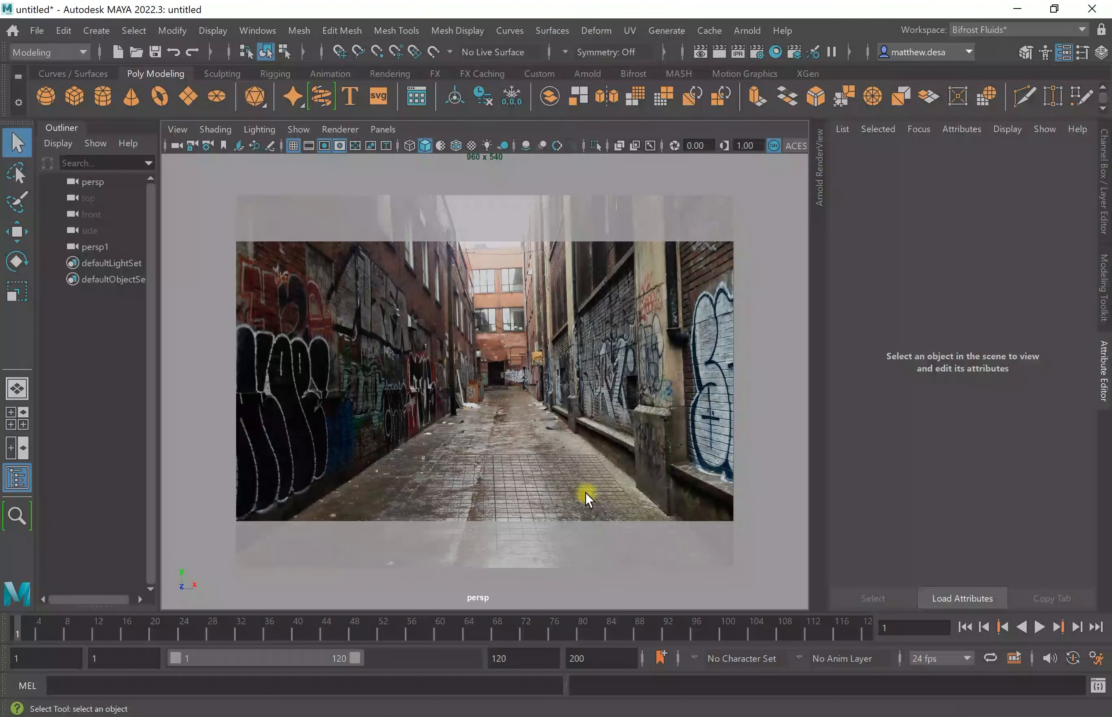
- Scale the ground plane up to about 38.8 and adjust the persp camera so it lines up with the alley floor
drag(497, 395, 554, 412)
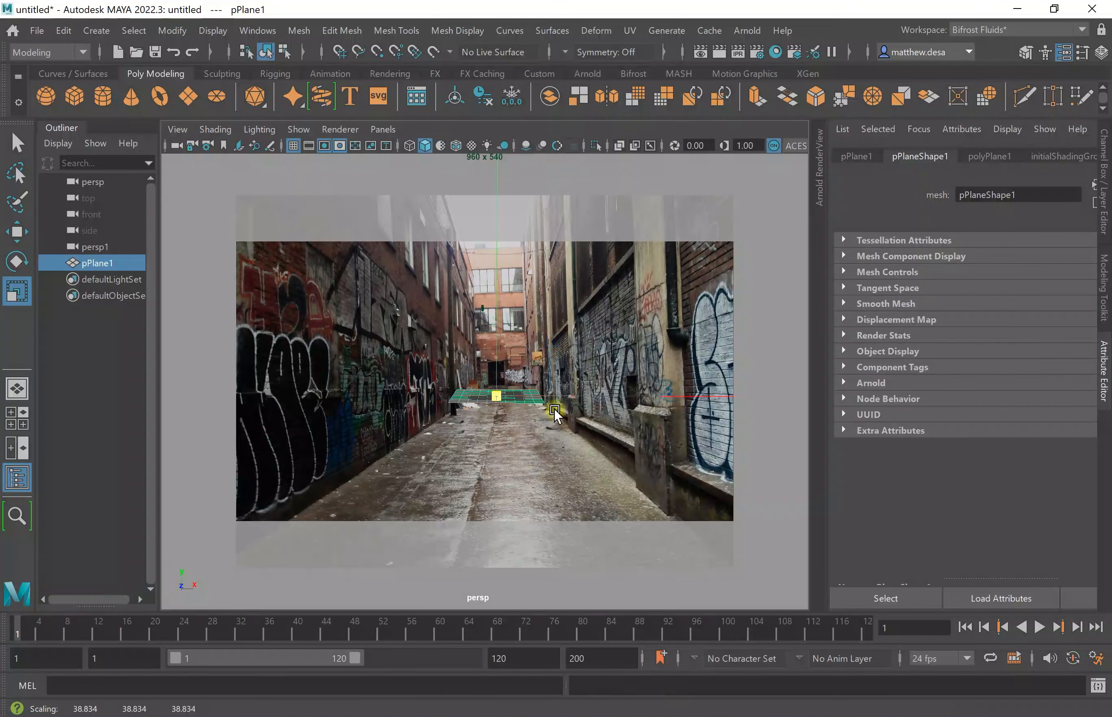
alt+right_drag(531, 476, 531, 430)
alt+middle_drag(535, 431, 523, 439)
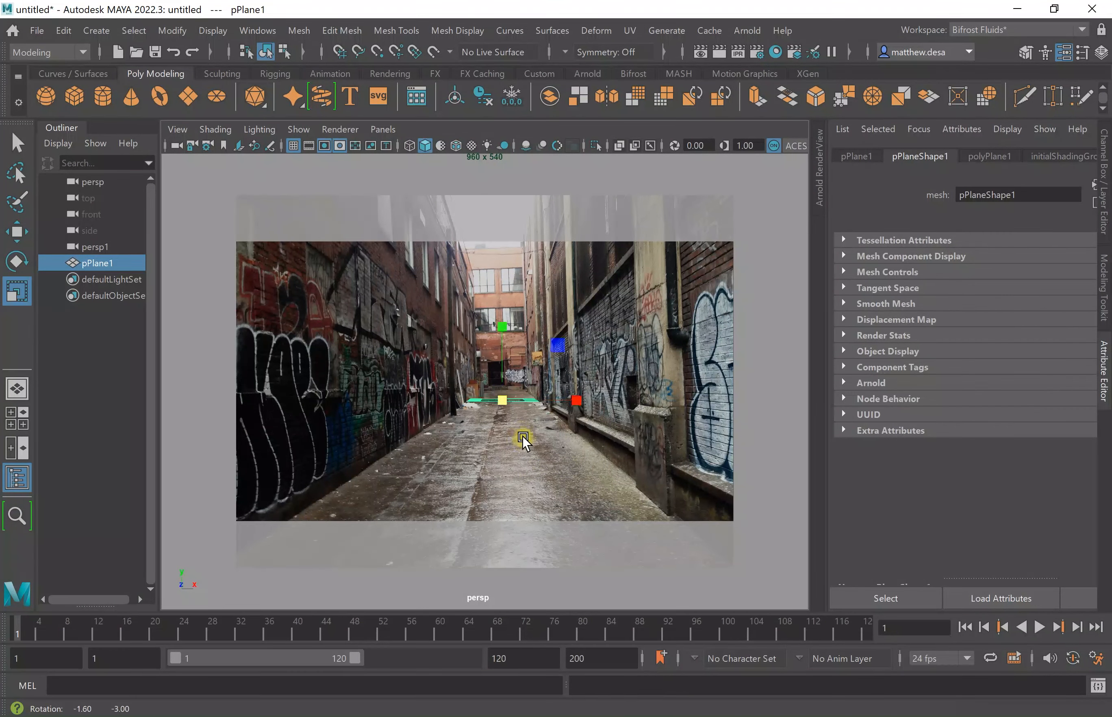
- Show the persp1 and persp views side by side and slide the ground plane along the alley to test its perspective
key(w)
key(space)
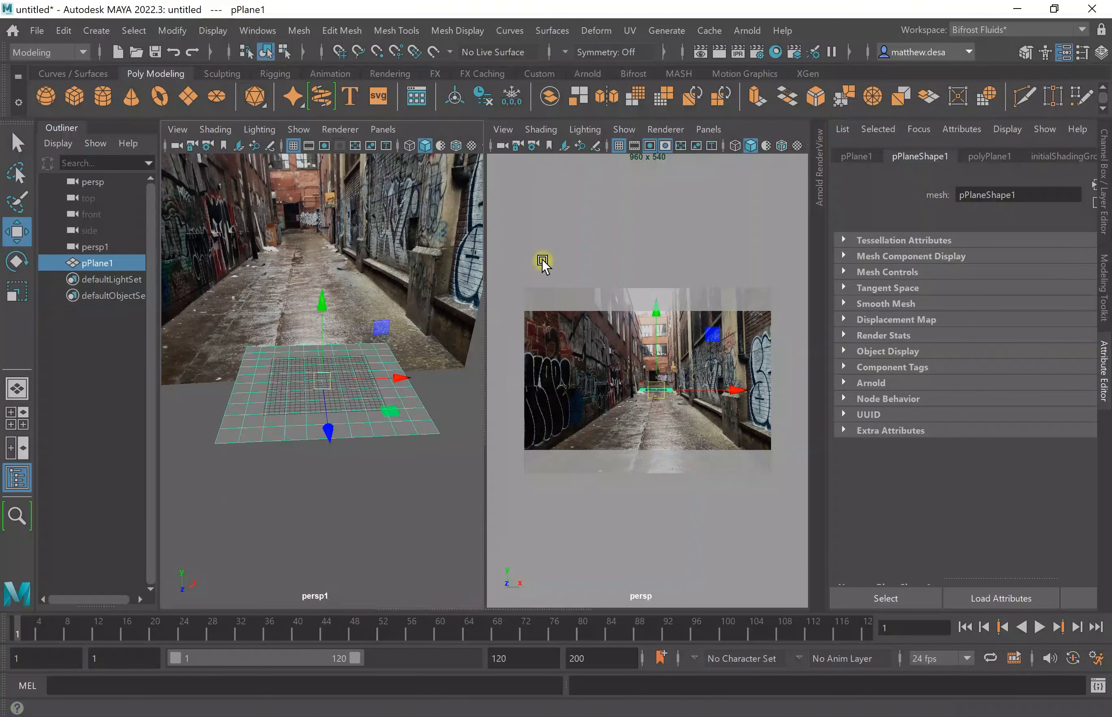
drag(647, 528, 649, 547)
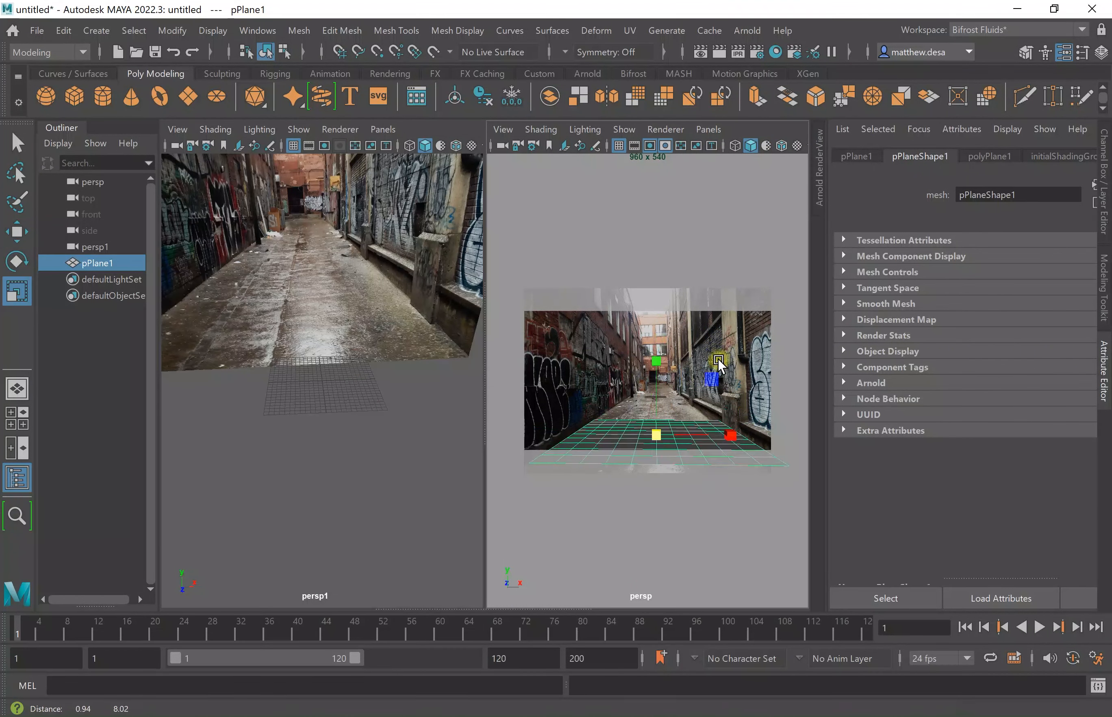
click(343, 521)
click(333, 451)
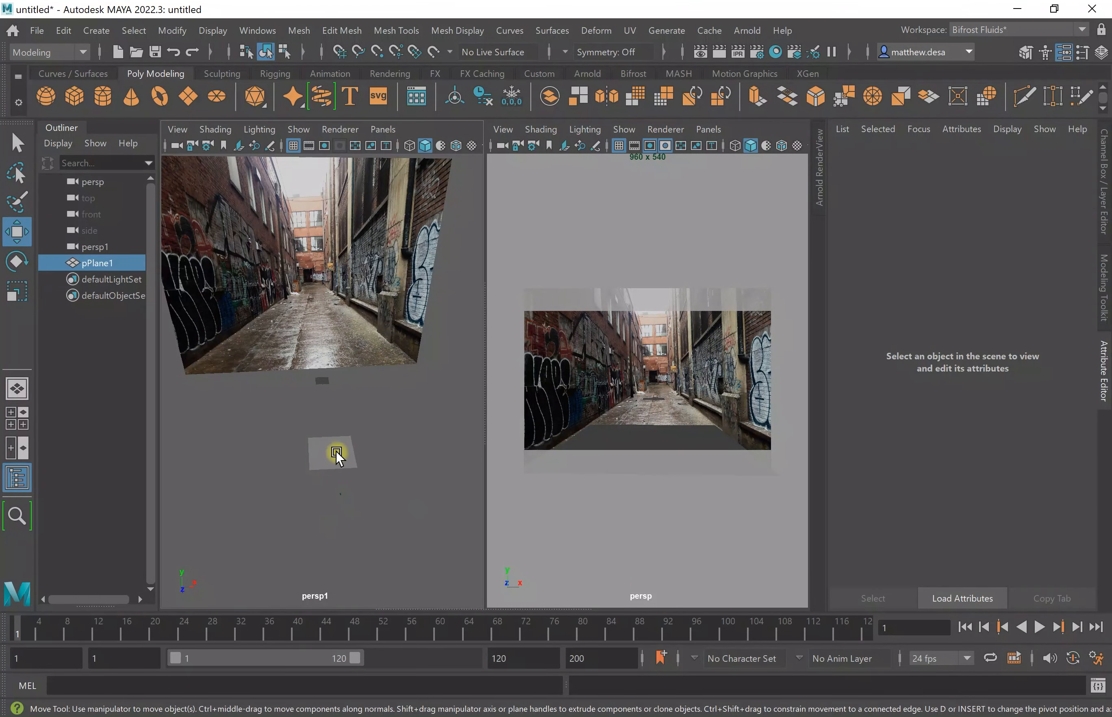
drag(339, 526, 213, 295)
drag(243, 402, 362, 412)
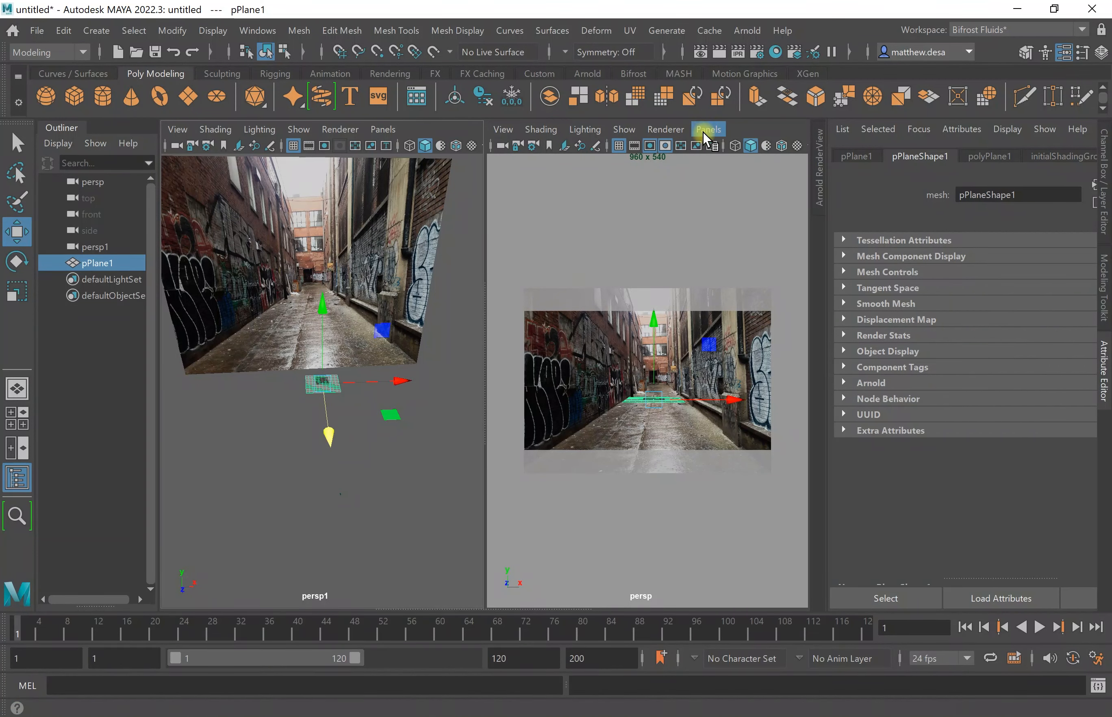
- Lock the Translate, Rotate and Scale attributes of the persp camera
drag(304, 474, 409, 545)
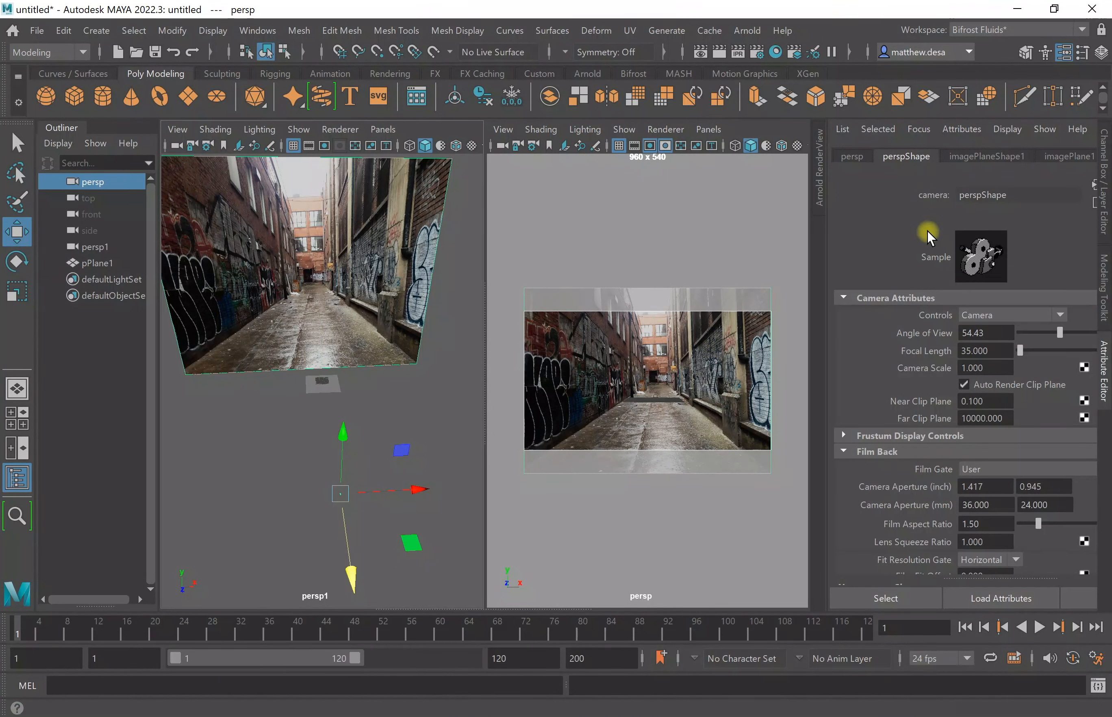
click(849, 157)
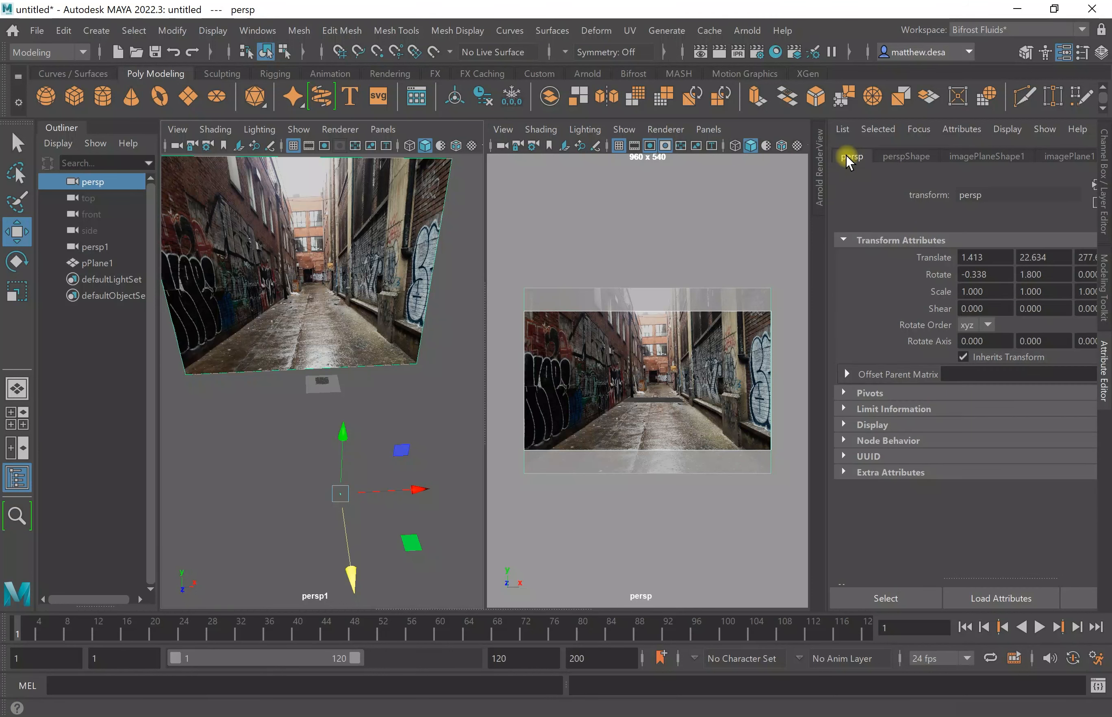
right_click(927, 262)
click(981, 341)
right_click(934, 277)
click(981, 350)
right_click(938, 290)
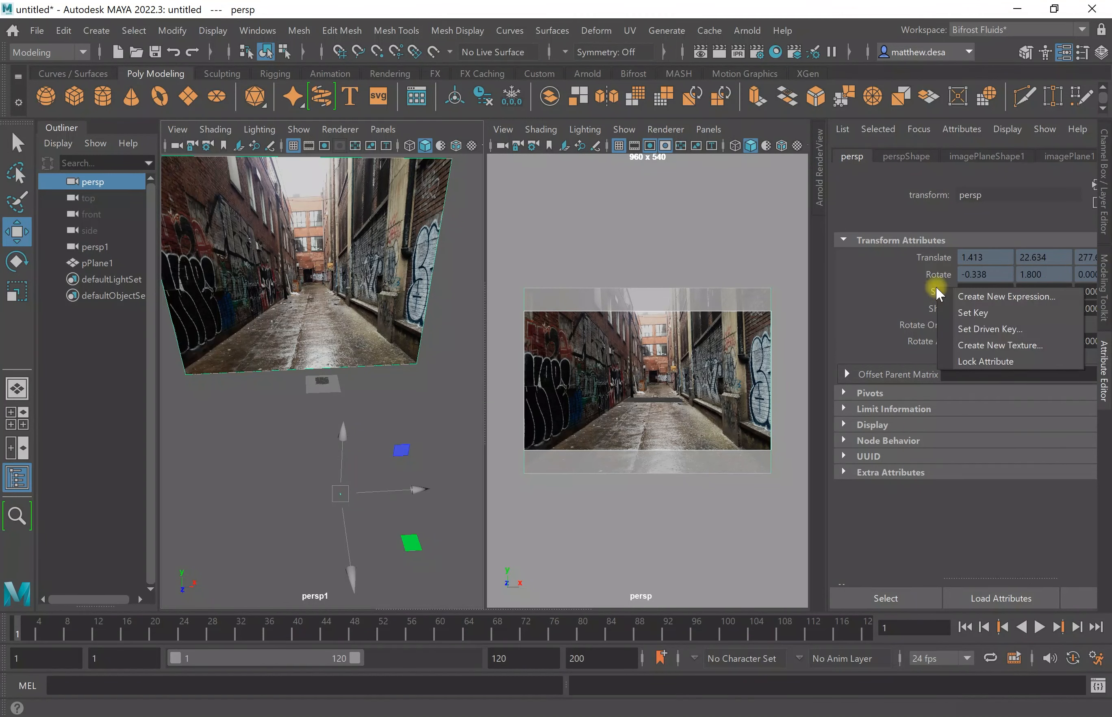
click(985, 361)
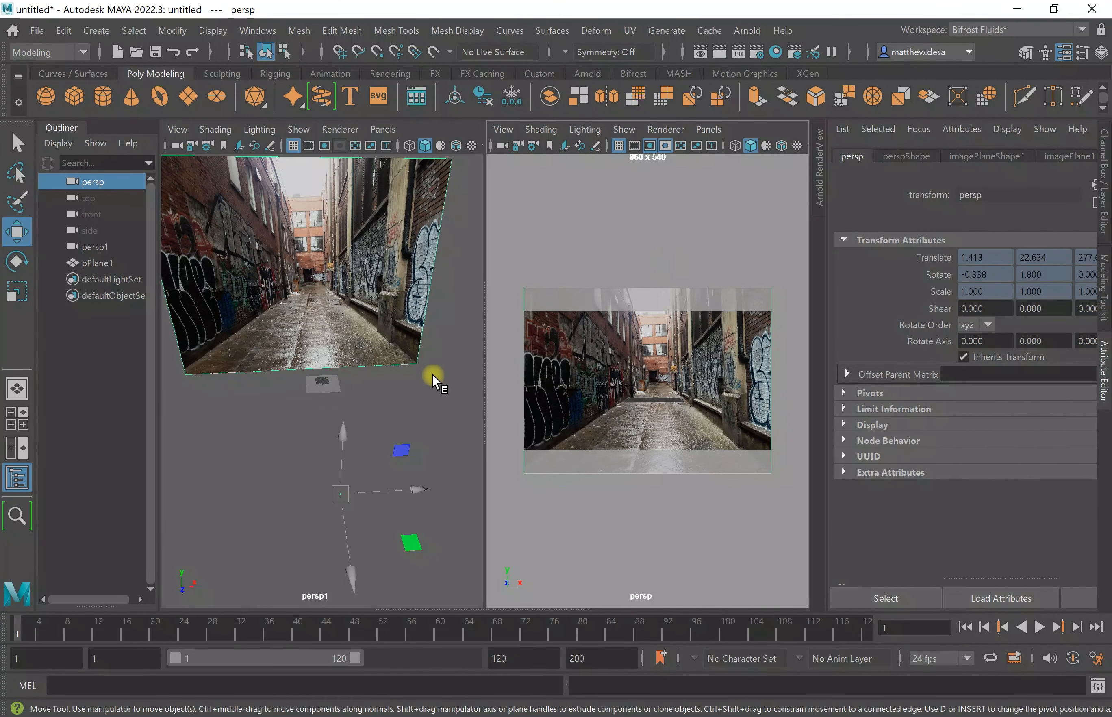
- Replace the ground plane with a polygon cylinder and switch from the side view to the perspective view
scroll(348, 423, up, 8)
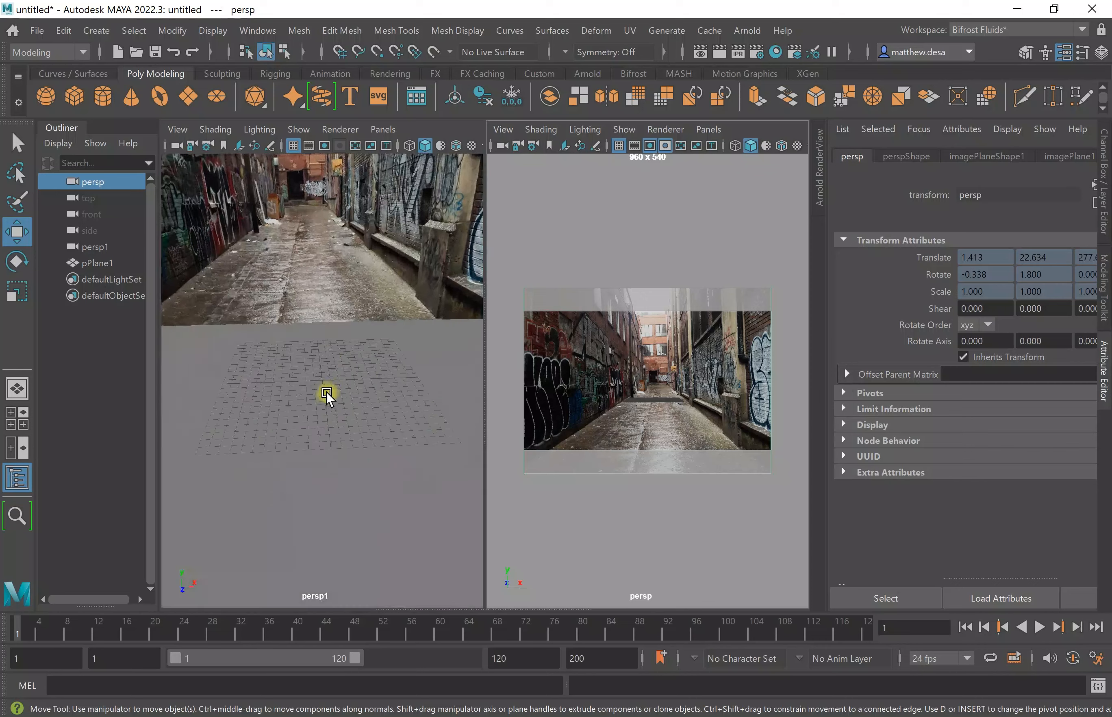
click(358, 432)
key(space)
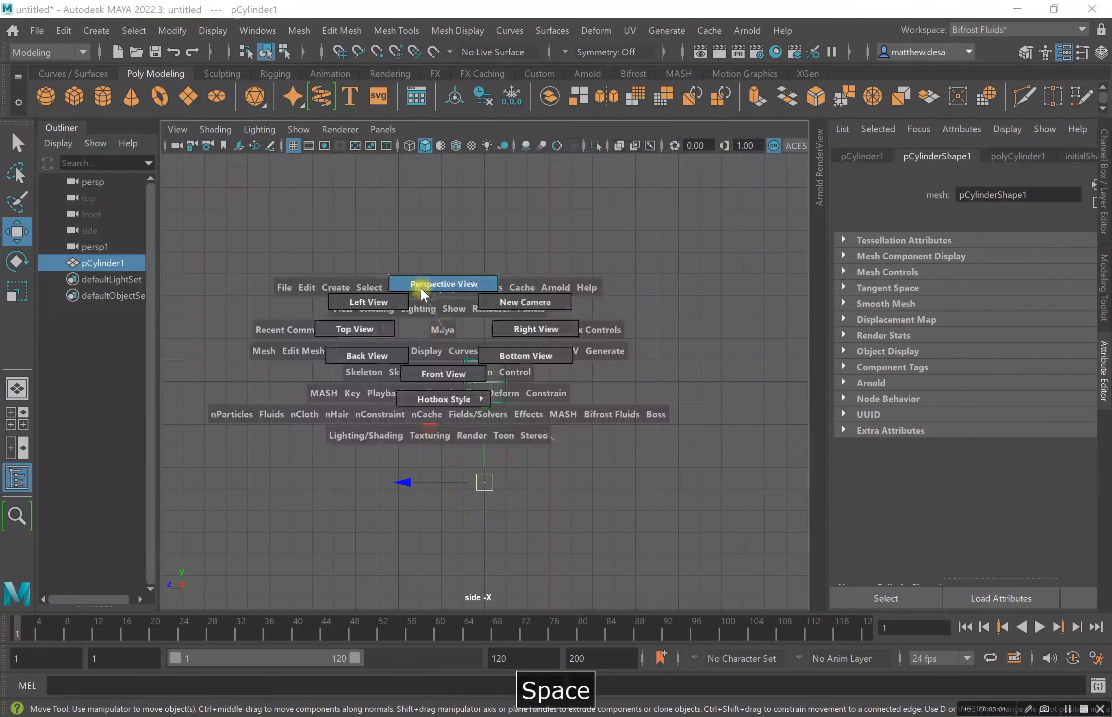
drag(421, 288, 420, 285)
- Snap the cylinder's pivot to one of its vertices and open its transform attributes
alt+drag(615, 560, 603, 496)
key(d)
key(v)
drag(486, 498, 520, 517)
click(862, 157)
- Scale up the top of the cylinder and raise it to form a tapered can body
alt+drag(607, 397, 561, 505)
key(r)
key(ctrl+z)
drag(497, 387, 514, 377)
key(w)
drag(485, 306, 484, 256)
- Extrude the can's top faces twice to form an overhanging lid
key(r)
key(r)
key(ctrl+e)
drag(656, 399, 669, 439)
key(ctrl+e)
scroll(490, 337, up, 1)
- Select the central faces on top of the lid and prepare to move them to shape its recess
key(Tab)
drag(455, 296, 504, 301)
alt+drag(607, 397, 607, 449)
key(Tab)
drag(484, 322, 467, 331)
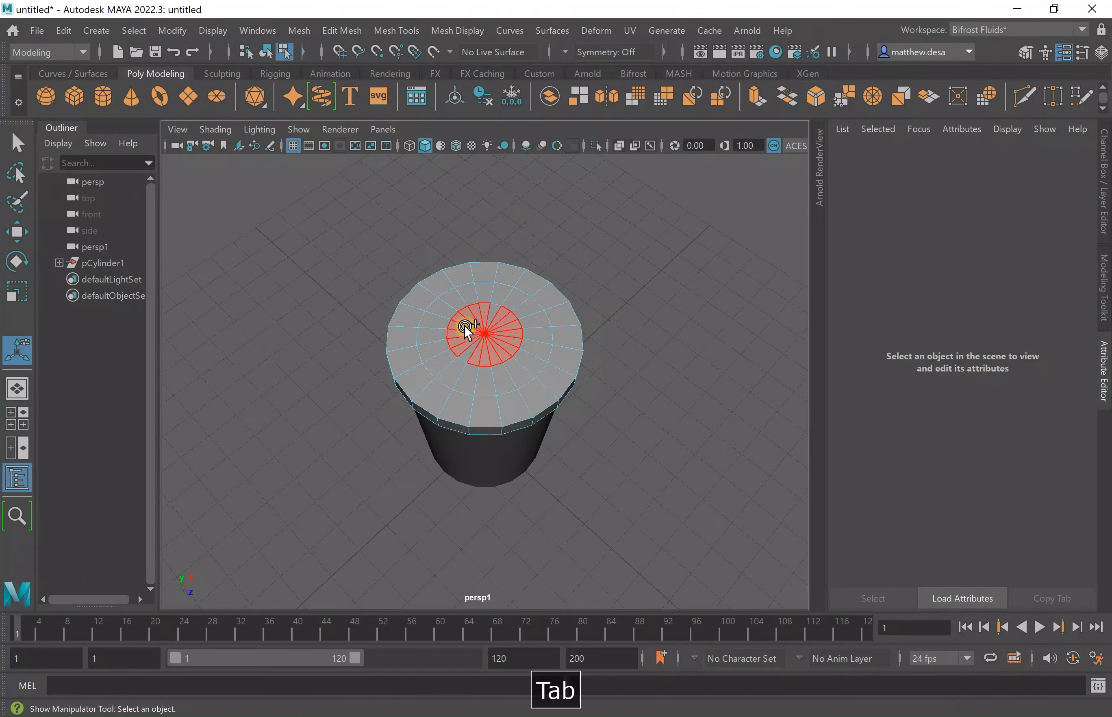
key(w)
- Select an edge loop on the lid and bevel it
double_click(514, 296)
mouse_move(648, 467)
alt+mouse_down()
mouse_move(653, 411)
mouse_move(680, 401)
mouse_move(660, 411)
alt+mouse_up()
key(ctrl+b)
click(653, 360)
- Insert an edge loop in the lid's top with Multi-Cut and compare its smoothed, wireframe and shaded displays
key(ctrl+shift+x)
ctrl+click(494, 333)
key(3)
key(4)
key(5)
key(2)
- Preview the can and lid smoothed and insert another supporting edge loop around the lid with Multi-Cut
key(w)
click(584, 374)
key(3)
key(1)
click(647, 324)
key(3)
shift+right_drag(449, 282, 397, 279)
ctrl+click(397, 255)
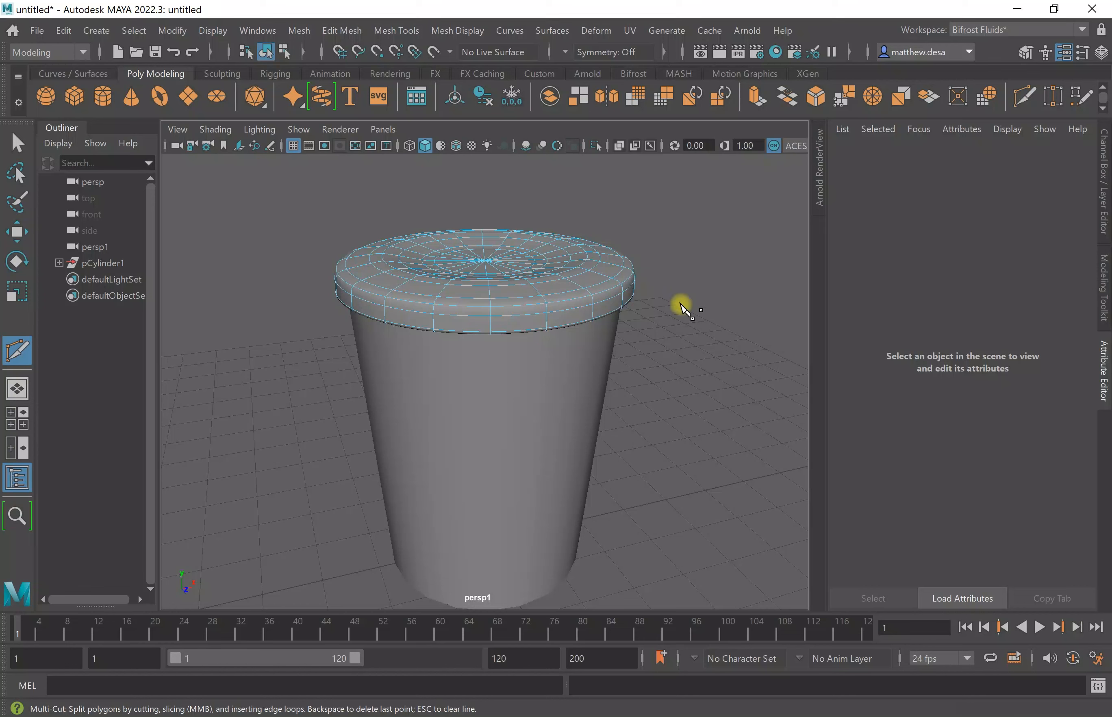
- Add a polygon cube, raise it above the lid and scale it into a long thin handle bar
key(w)
right_drag(659, 396, 760, 370)
alt+drag(747, 365, 729, 429)
right_drag(578, 284, 578, 238)
right_drag(677, 289, 799, 268)
alt+drag(729, 374, 654, 322)
click(75, 96)
drag(486, 437, 528, 171)
key(r)
drag(462, 241, 497, 231)
scroll(484, 280, up, 8)
- Connect the bar's long edges and slide the new edge loops toward its ends
right_drag(466, 397, 466, 348)
shift+right_drag(355, 303, 355, 443)
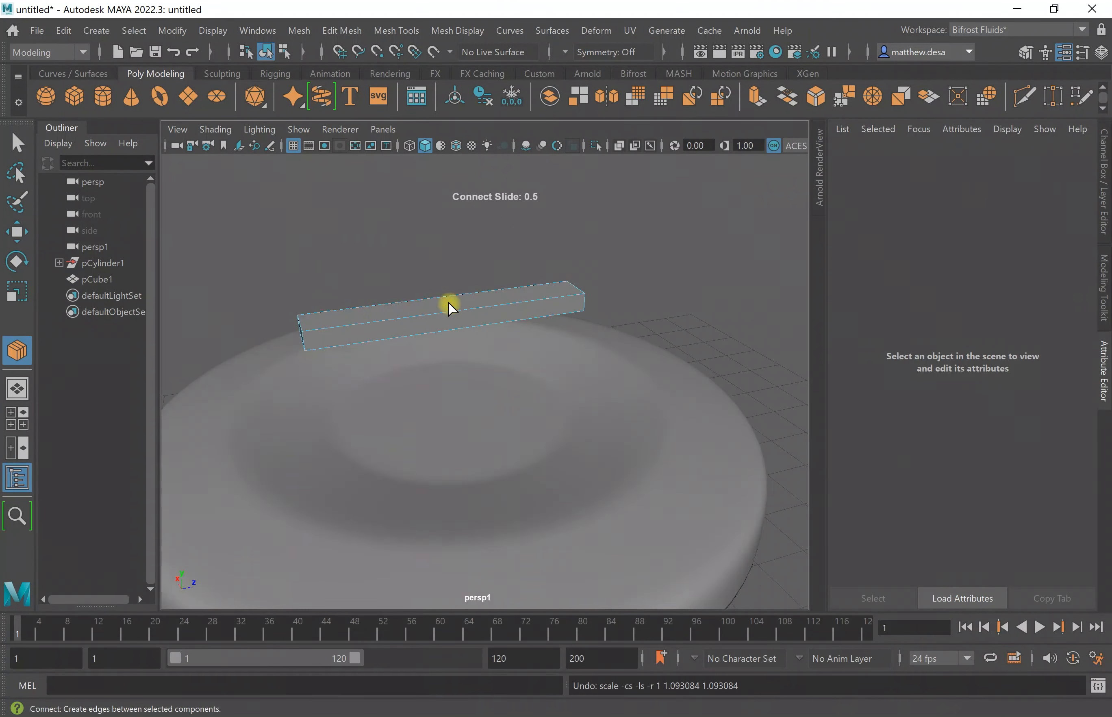
click(449, 297)
ctrl+shift+right_drag(671, 277, 591, 277)
middle_drag(590, 277, 654, 280)
- Extrude the end faces on the bar's underside downward by 0.422 to form two handle legs
right_drag(406, 287, 487, 263)
key(r)
key(ctrl+e)
drag(295, 327, 293, 374)
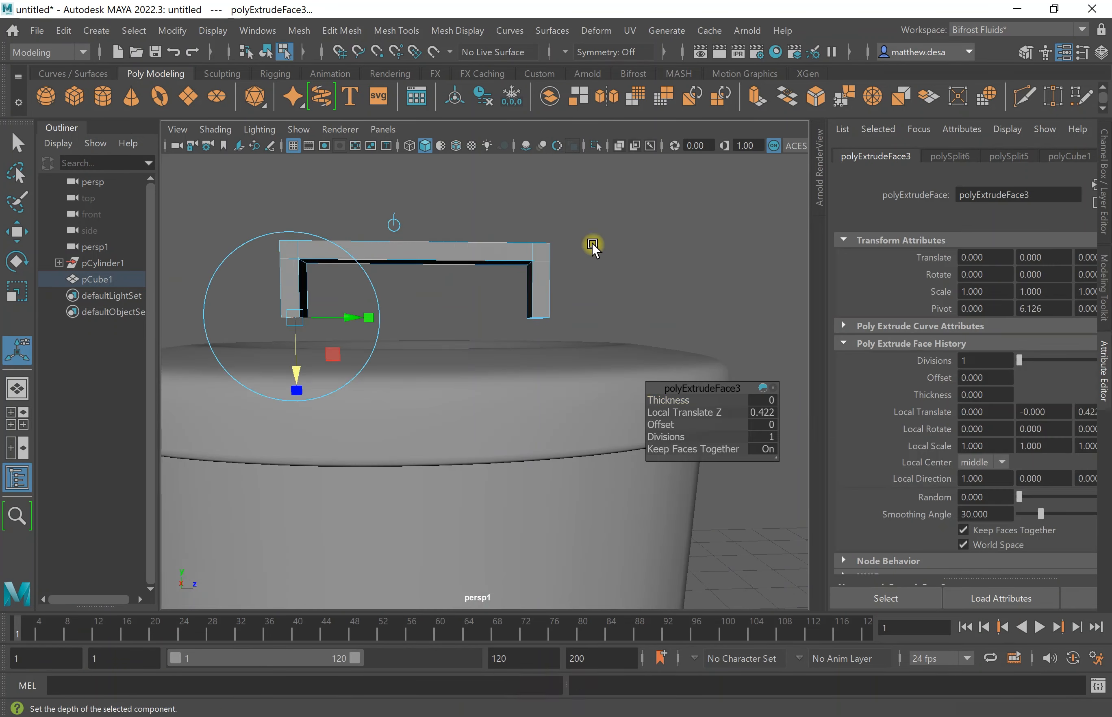
key(w)
click(440, 365)
drag(494, 408, 519, 428)
key(ctrl+z)
- Merge the stray vertices at the handle's corners with Target Weld
right_drag(372, 283, 313, 283)
shift+right_drag(402, 320, 444, 275)
drag(410, 351, 424, 361)
drag(424, 375, 588, 346)
drag(377, 351, 359, 359)
- Bevel the handle's corner edges with a fraction of 0.5 and 3 segments
right_drag(531, 415, 531, 364)
click(371, 368)
shift+right_drag(724, 280, 811, 281)
drag(672, 412, 693, 412)
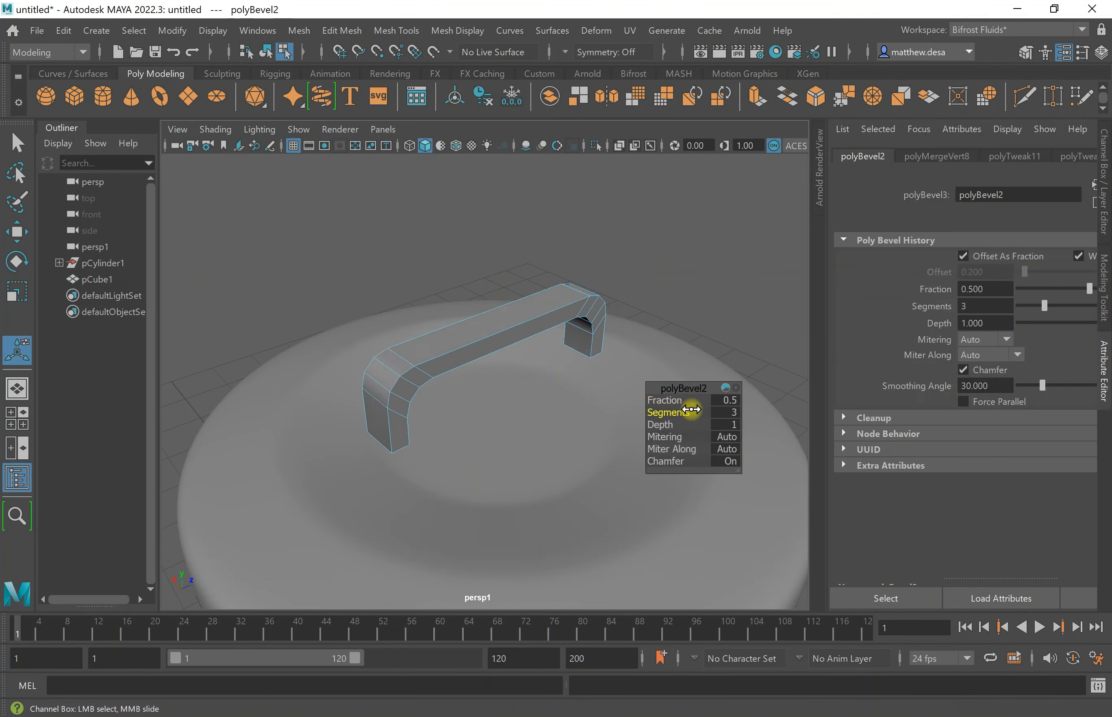
- Try to bevel an additional edge loop on the handle
alt+drag(491, 420, 654, 384)
shift+double_click(503, 248)
shift+right_drag(504, 249, 600, 245)
drag(663, 402, 675, 406)
key(ctrl+z)
key(ctrl+z)
key(ctrl+z)
key(ctrl+z)
- Bevel the handle's edges from another viewing angle and return to object mode
alt+right_drag(476, 258, 584, 262)
alt+drag(368, 214, 607, 225)
shift+right_drag(650, 252, 743, 249)
click(726, 427)
shift+right_drag(505, 241, 598, 240)
key(Tab)
right_drag(484, 359, 521, 322)
- Delete the handle's construction history and bevel it with additional segments
click(64, 31)
click(301, 227)
shift+right_drag(399, 231, 491, 231)
drag(665, 412, 691, 414)
- Return the handle to object mode and scale it uniformly to 0.86
alt+drag(584, 327, 515, 278)
right_drag(596, 322, 635, 283)
alt+drag(560, 303, 524, 374)
key(r)
drag(484, 452, 472, 459)
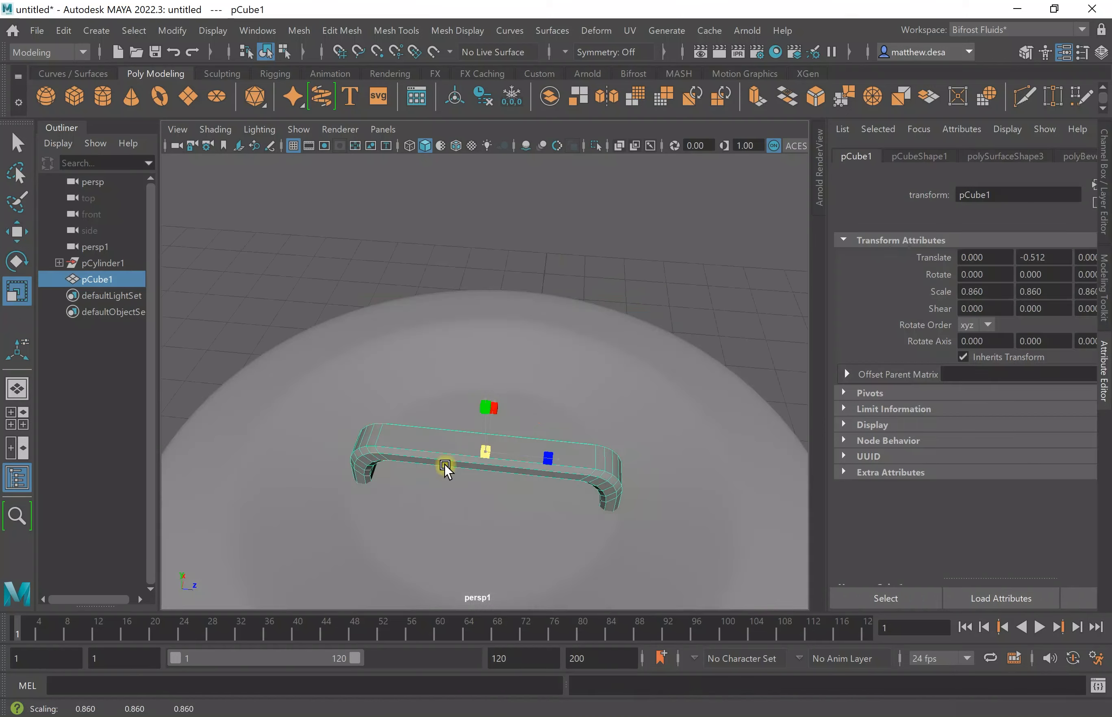
- Select edge loops on top of the lid one after another and scale them to refine its profile
alt+right_drag(607, 421, 537, 421)
click(572, 539)
right_drag(572, 539, 573, 498)
double_click(573, 527)
key(w)
key(r)
drag(485, 438, 516, 432)
double_click(650, 433)
key(r)
click(486, 437)
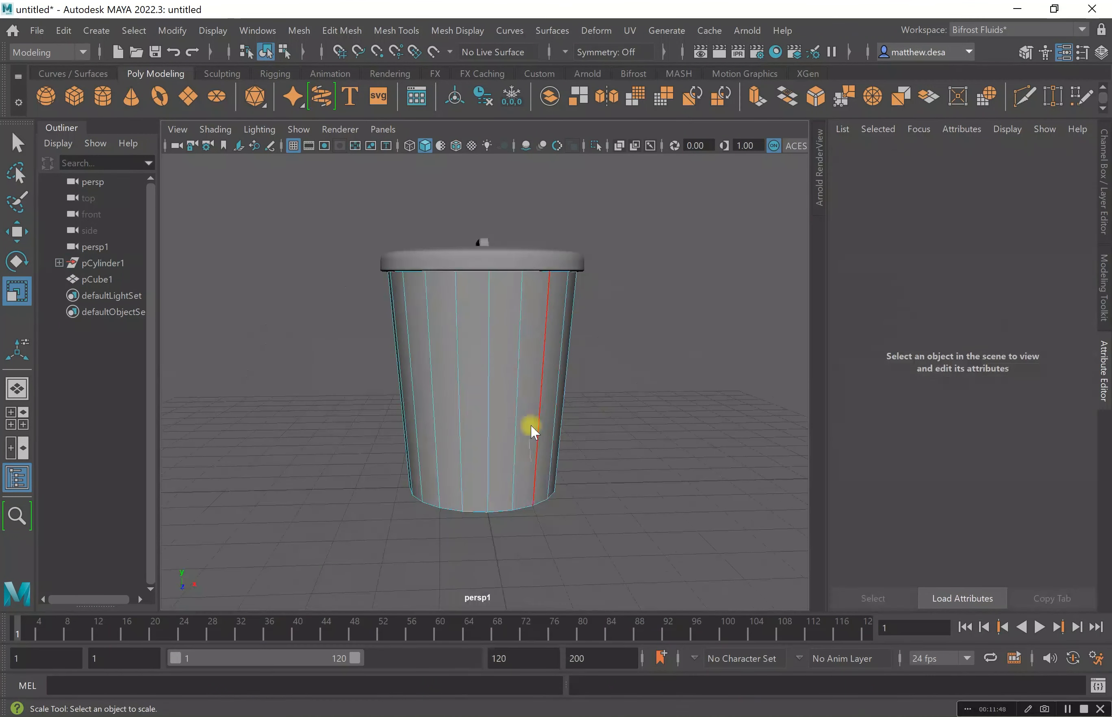
- Insert supporting edge loops near the top and bottom rims of the trash can's body
shift+right_drag(525, 354, 519, 673)
key(w)
key(ctrl+z)
shift+right_drag(507, 386, 512, 660)
key(w)
key(1)
- Isolate the trash can's body in the viewport and switch it to face selection
alt+drag(697, 412, 506, 410)
right_drag(507, 409, 584, 383)
key(ctrl+1)
right_drag(509, 288, 509, 333)
mouse_move(538, 336)
alt+mouse_down()
mouse_move(614, 471)
mouse_move(614, 452)
alt+mouse_up()
drag(467, 262, 439, 268)
shift+right_drag(684, 363, 685, 660)
key(ctrl+z)
key(ctrl+z)
- Select the faces of the body's top and bottom caps and extrude them
key(Tab)
drag(467, 262, 439, 268)
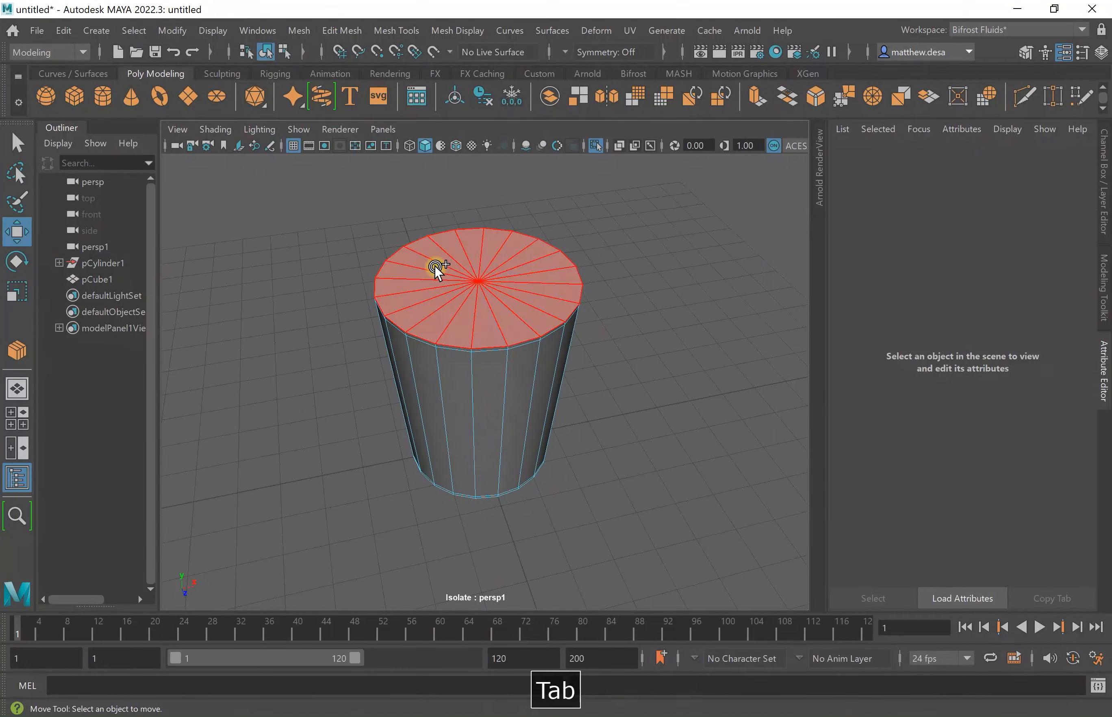
drag(468, 458, 449, 467)
alt+drag(634, 358, 636, 401)
key(ctrl+e)
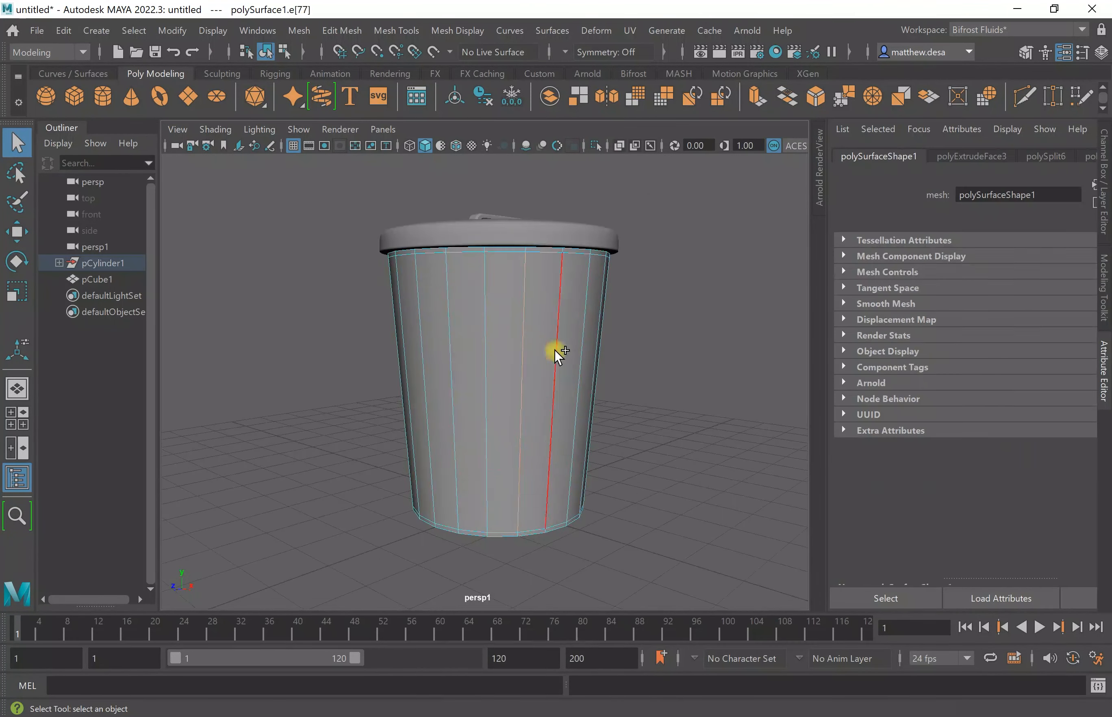
- Bevel the body's vertical edges and extrude the panels between them with a thickness of -0.08
key(ctrl+b)
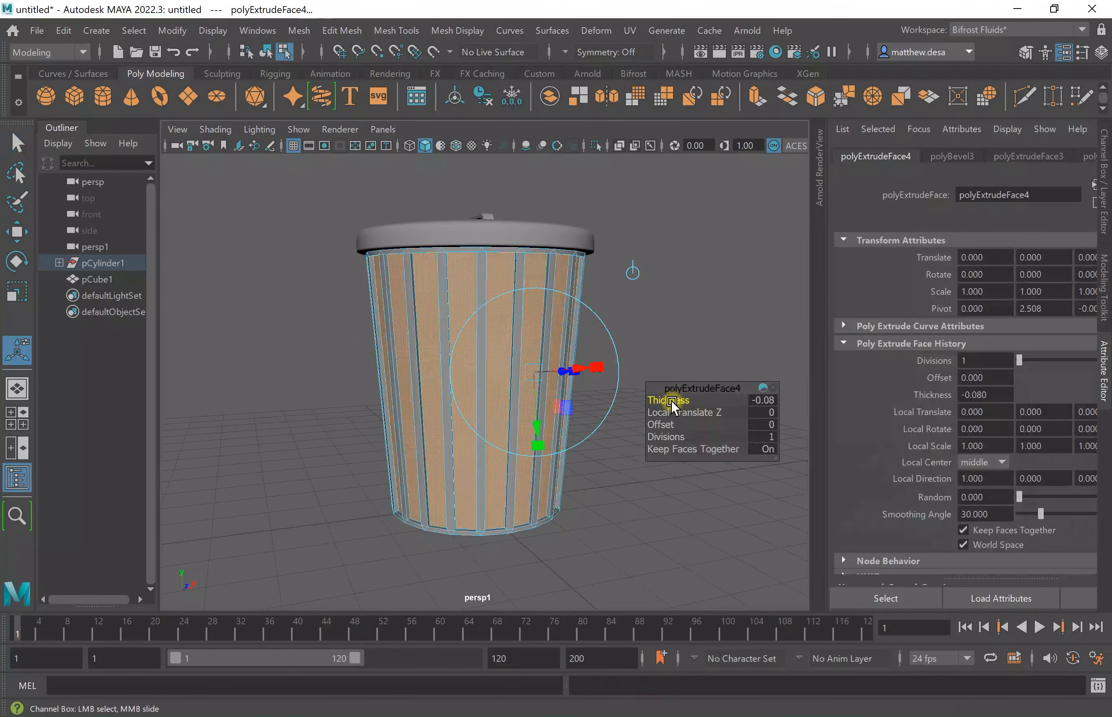
right_drag(511, 289, 572, 249)
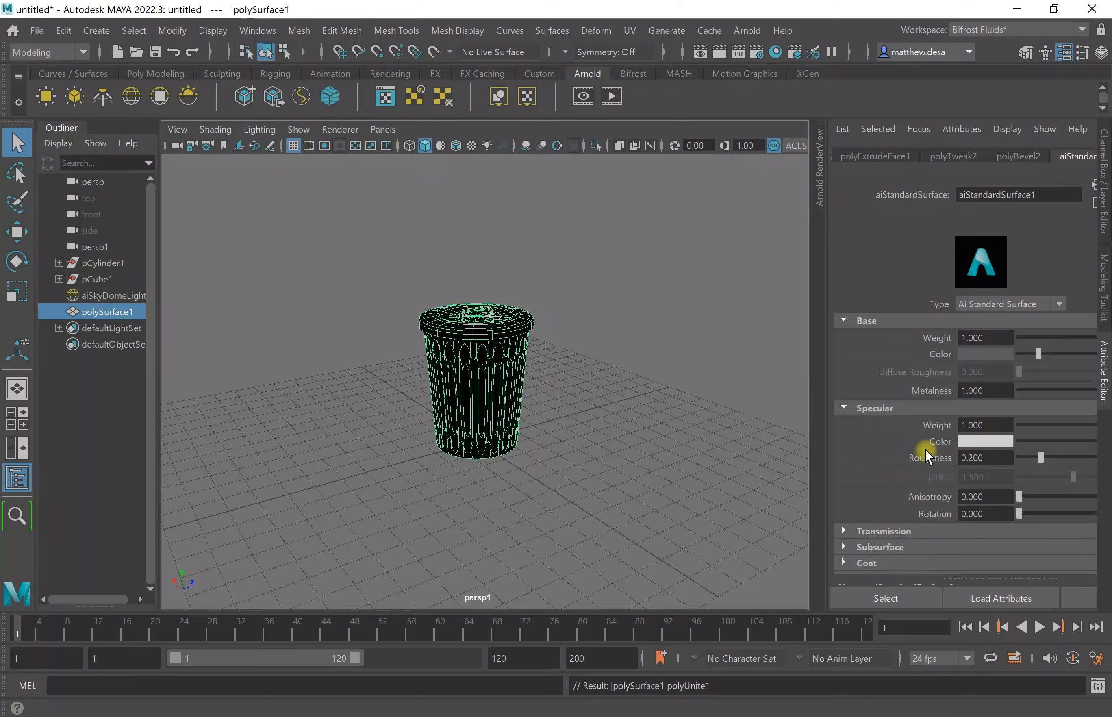
- Set the trash can material's specular roughness to 0.673 and move the can's pivot down to its base
key(space)
key(w)
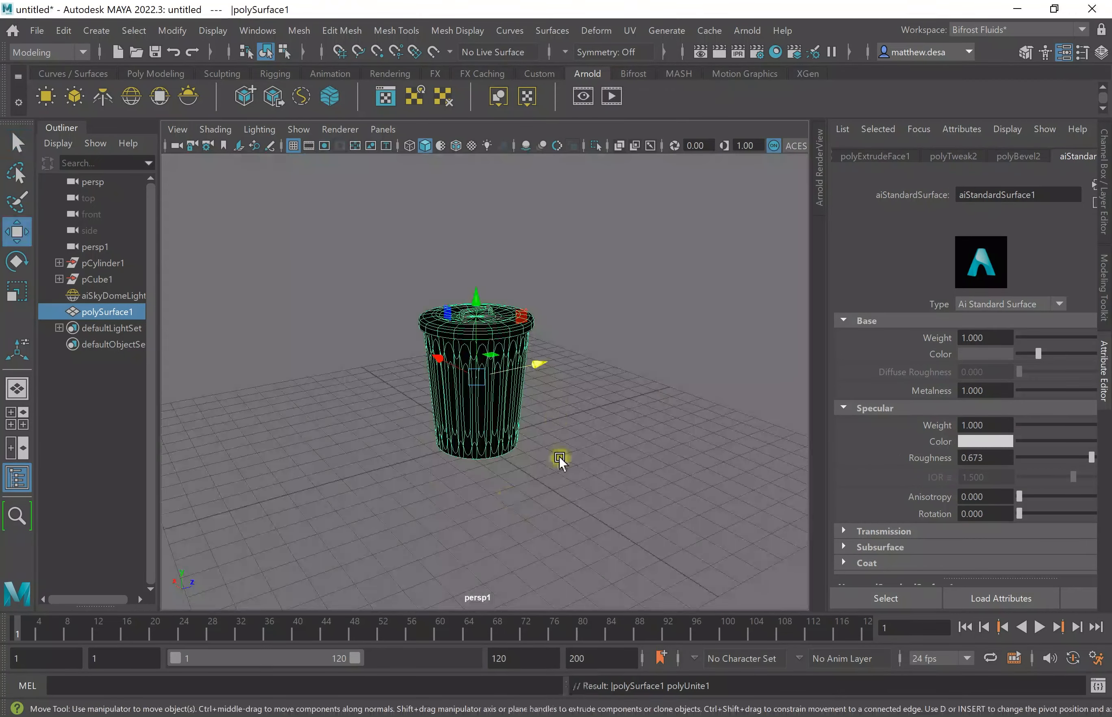
alt+drag(580, 416, 496, 465)
scroll(497, 464, up, 5)
key(d)
drag(477, 374, 481, 507)
key(ctrl+z)
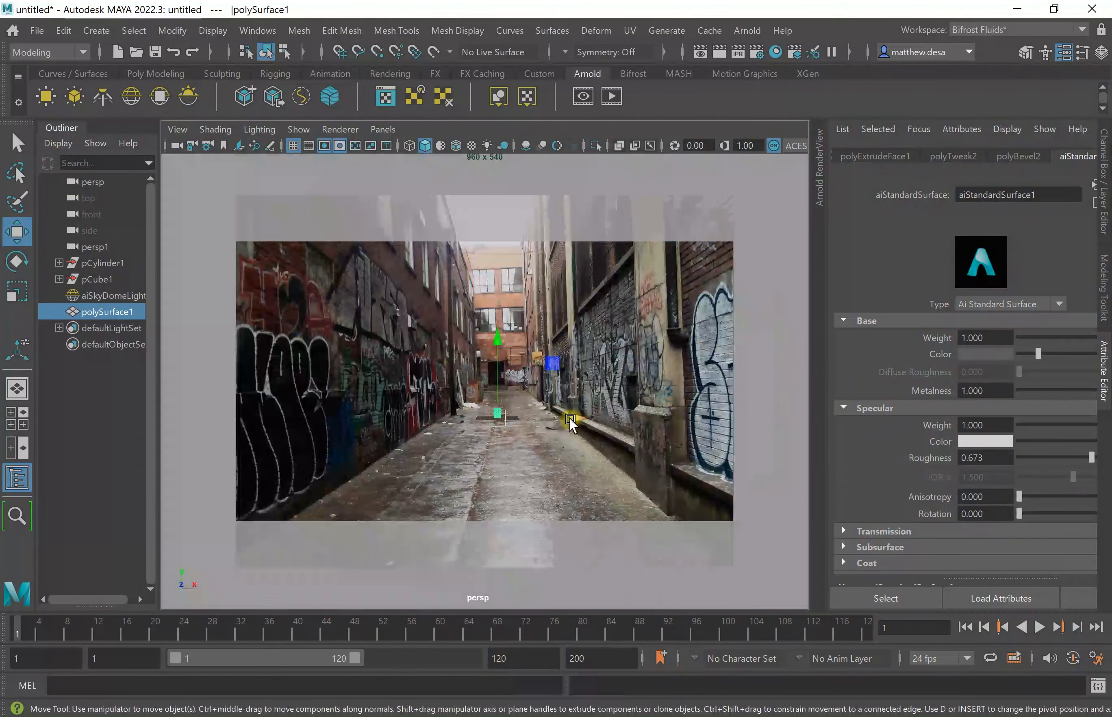
- Scale the trash can uniformly by about 2.2 and move it along the ground in the second perspective view
key(r)
drag(497, 418, 509, 445)
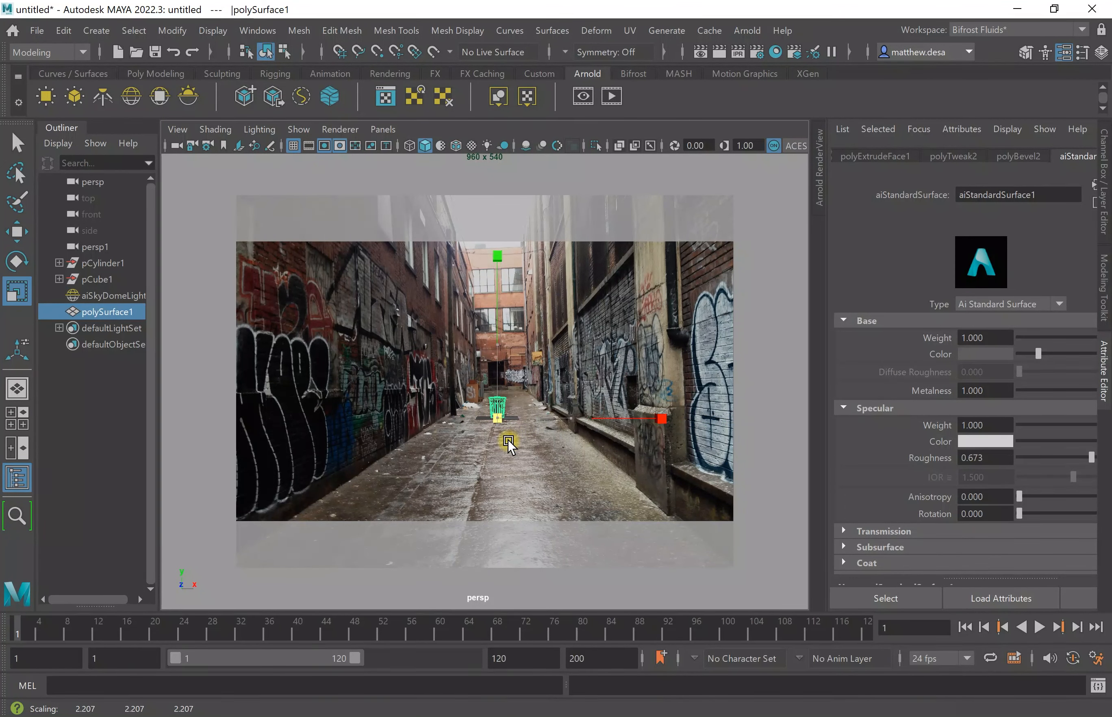
key(w)
key(space)
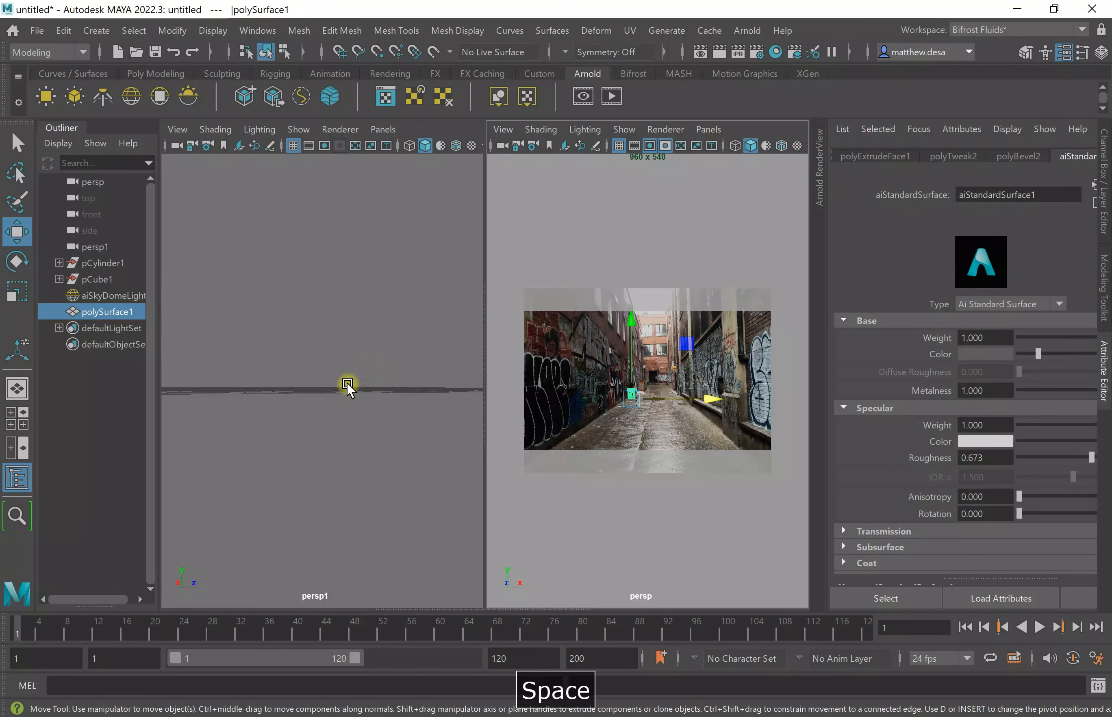
key(f)
drag(410, 383, 245, 402)
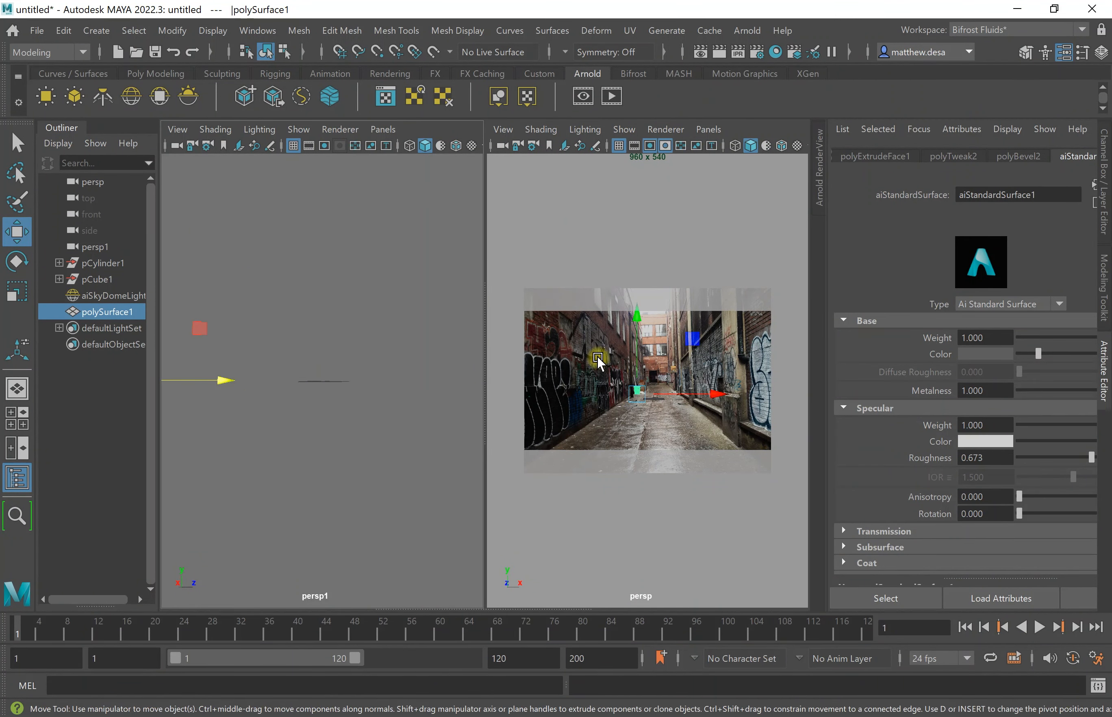
- Move the trash can to the foreground beside the alley's left wall, at about X -26 and Z 188.6
key(space)
drag(492, 467, 570, 290)
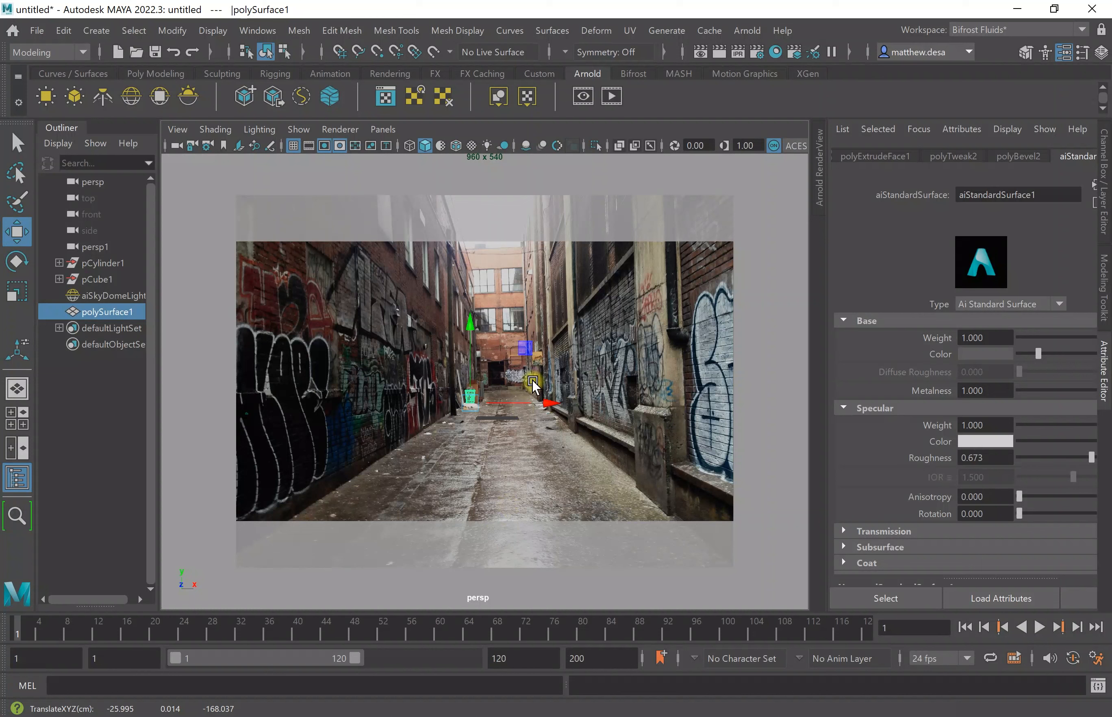
key(r)
key(w)
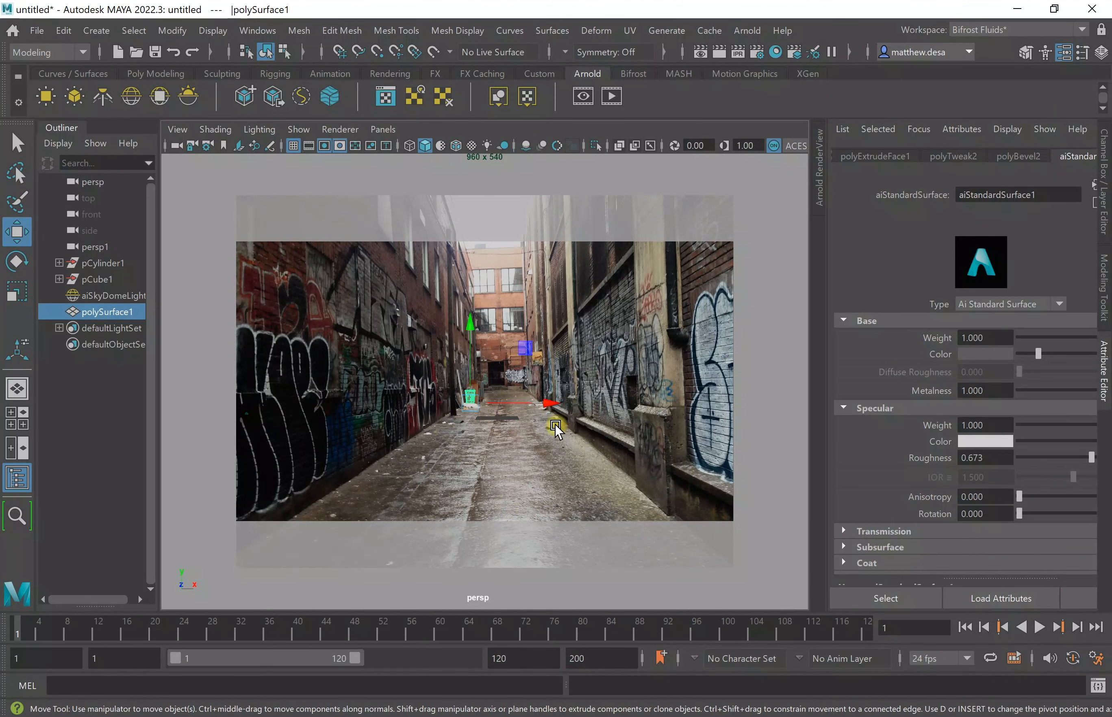
drag(519, 367, 420, 492)
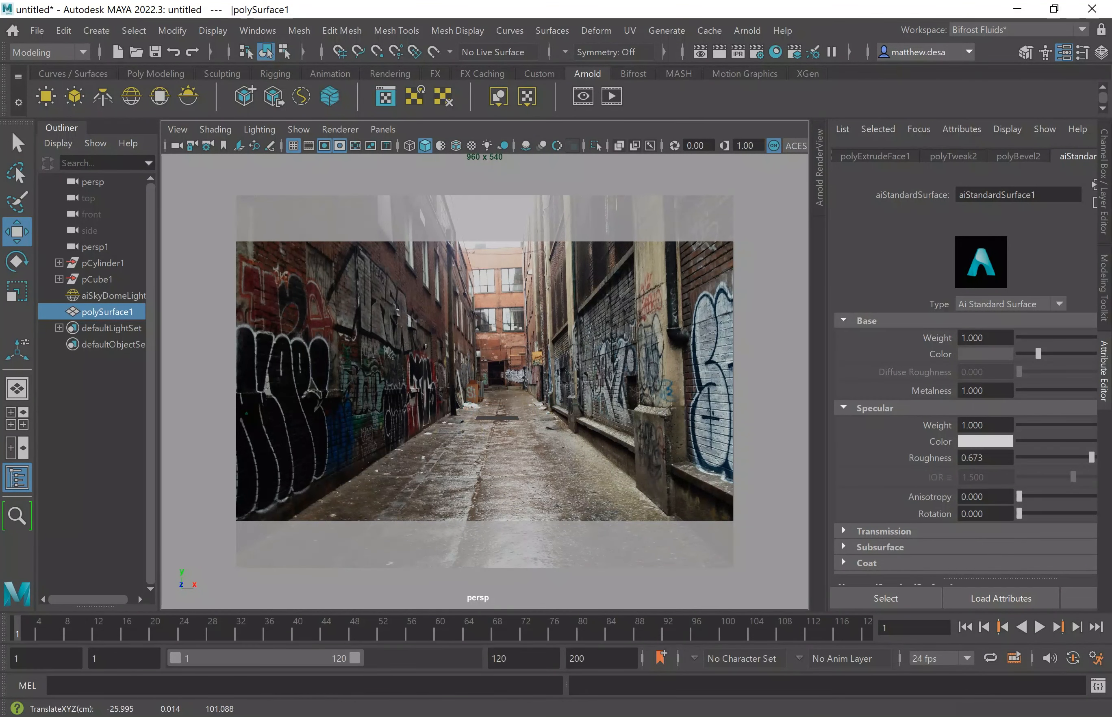
drag(223, 552, 173, 612)
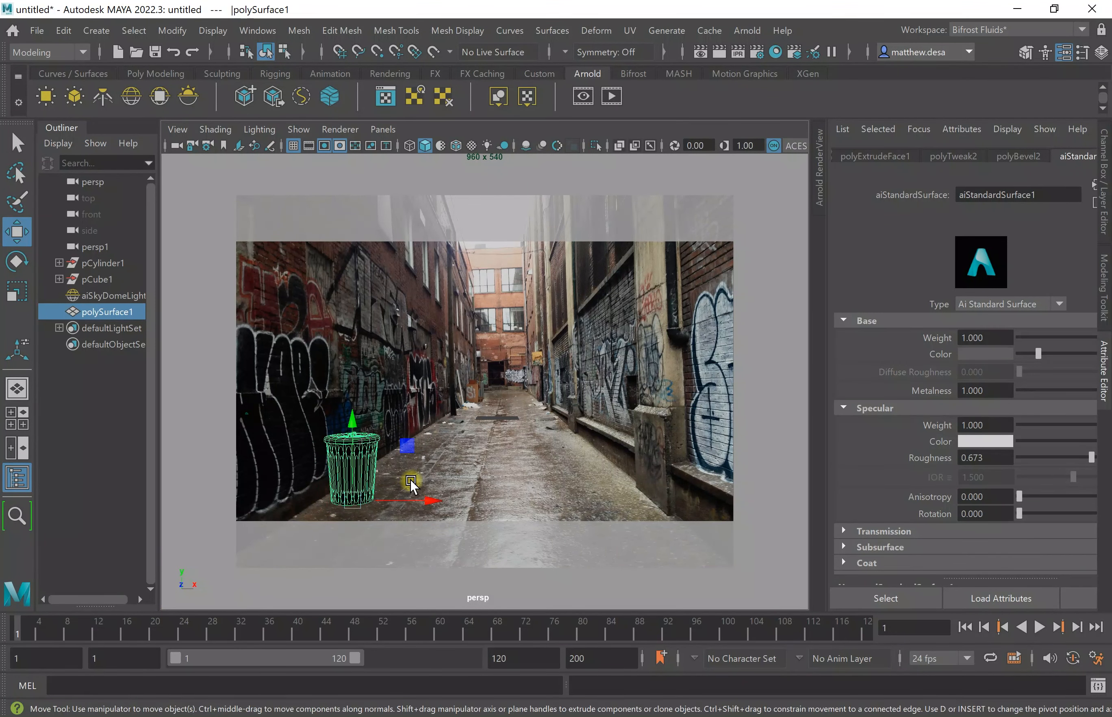
- Enlarge the trash can slightly with a uniform scale to suit its foreground position
key(r)
drag(354, 499, 374, 498)
key(w)
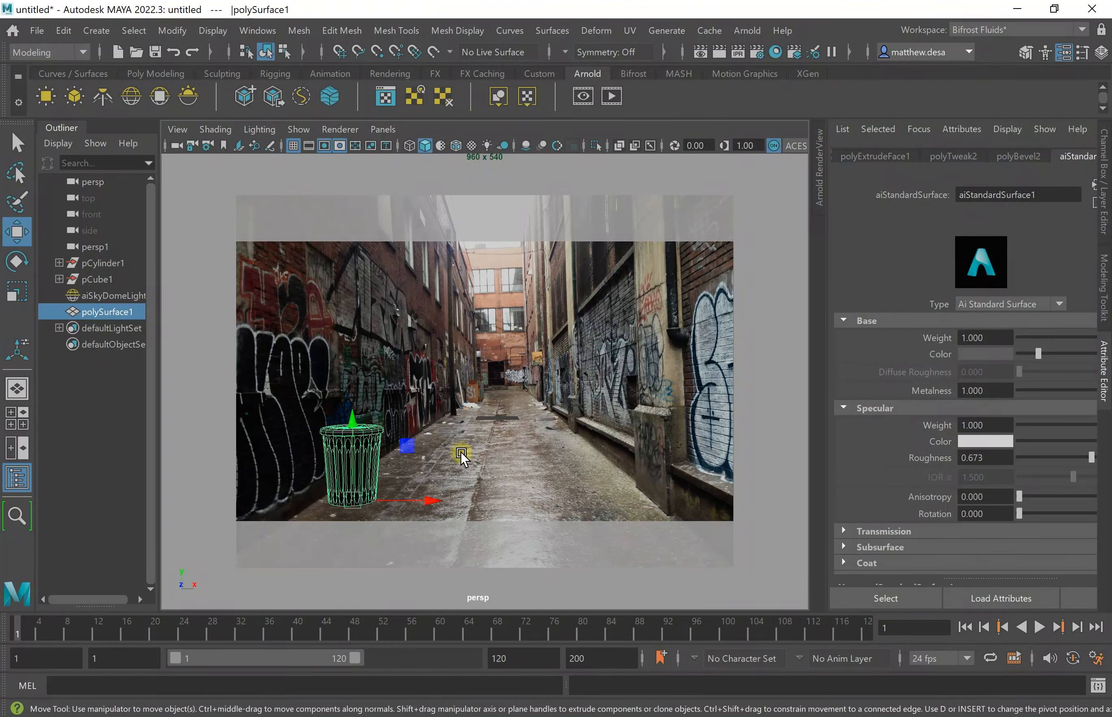
- Turn on scene lighting and shadows in the camera viewport
click(607, 453)
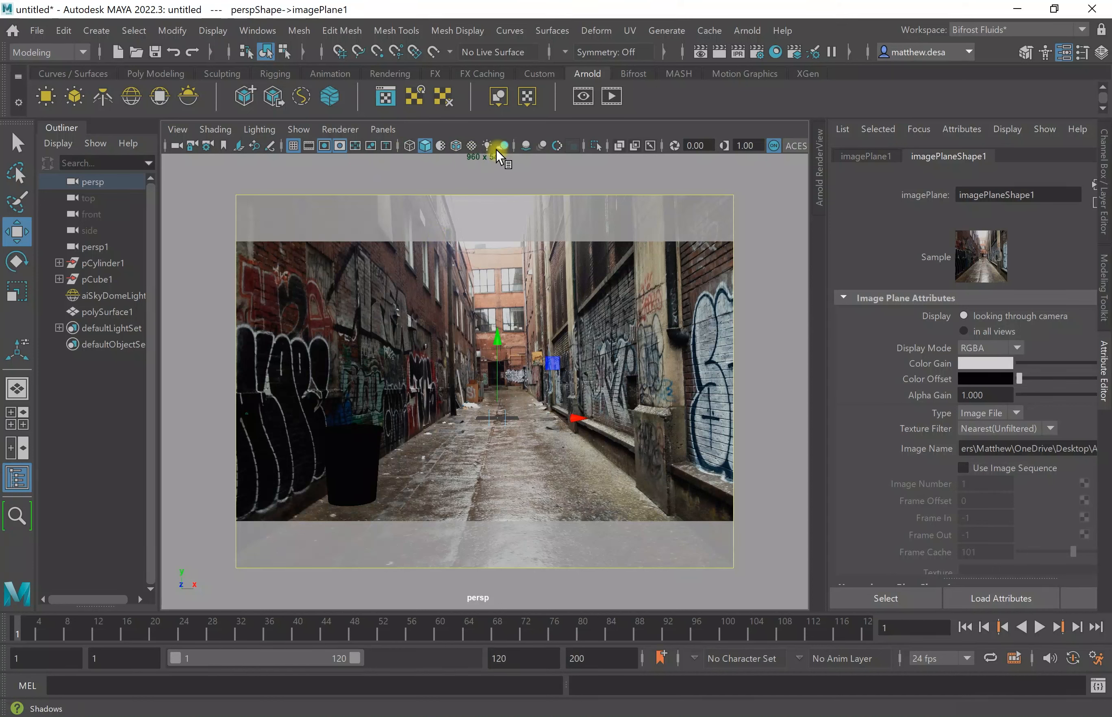
click(486, 146)
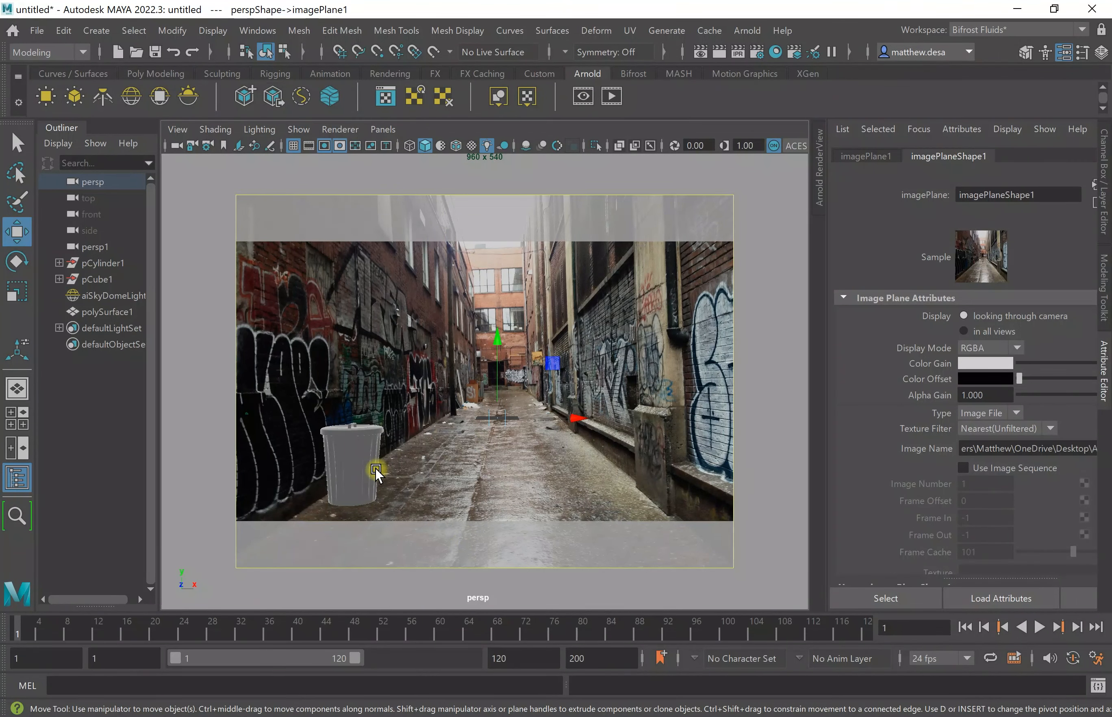
click(503, 145)
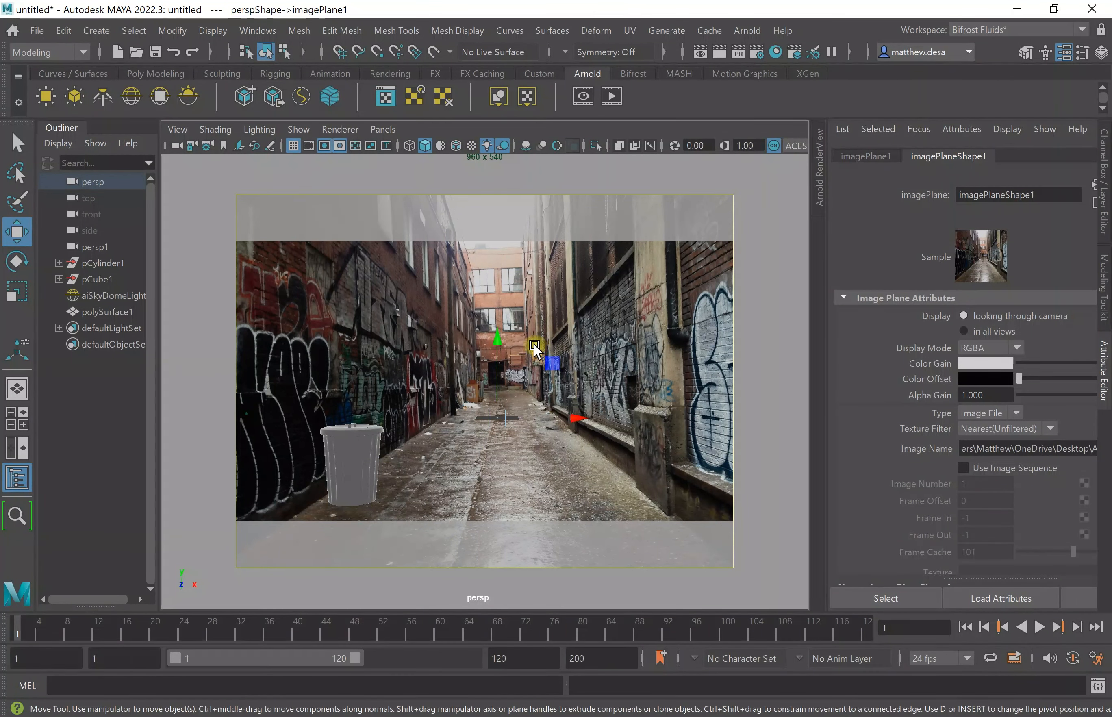
- Start an Arnold render preview and set the skydome light's camera visibility to 0
click(114, 296)
click(820, 167)
click(831, 163)
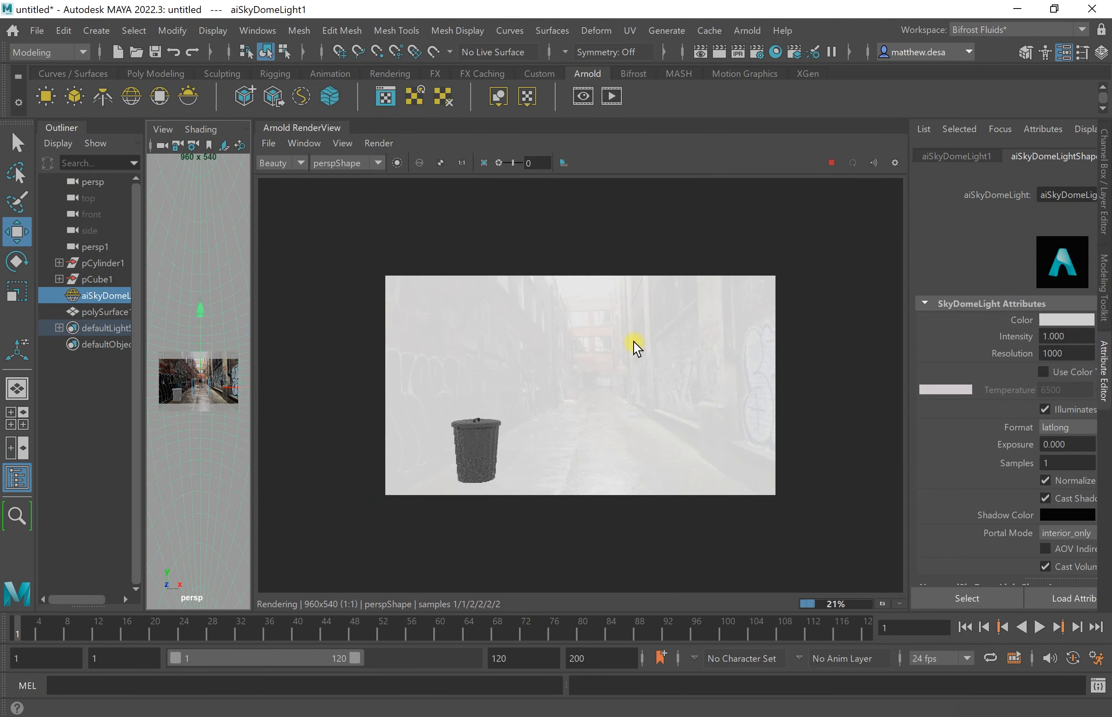
scroll(1000, 467, down, 5)
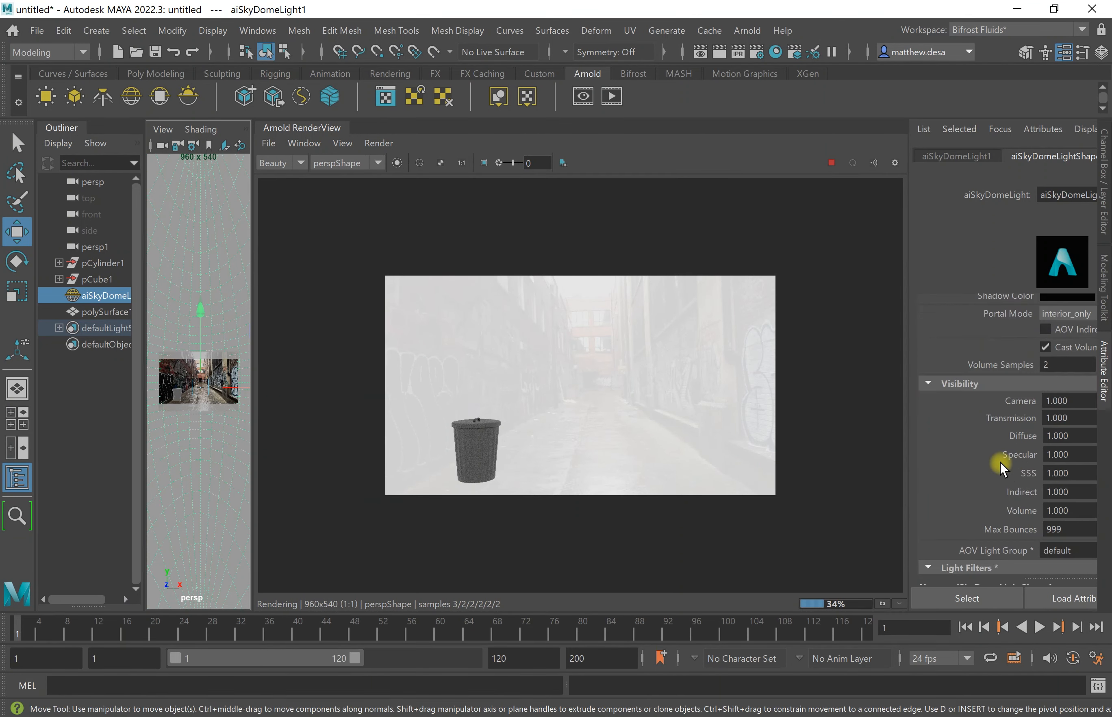
click(1072, 401)
text(0)
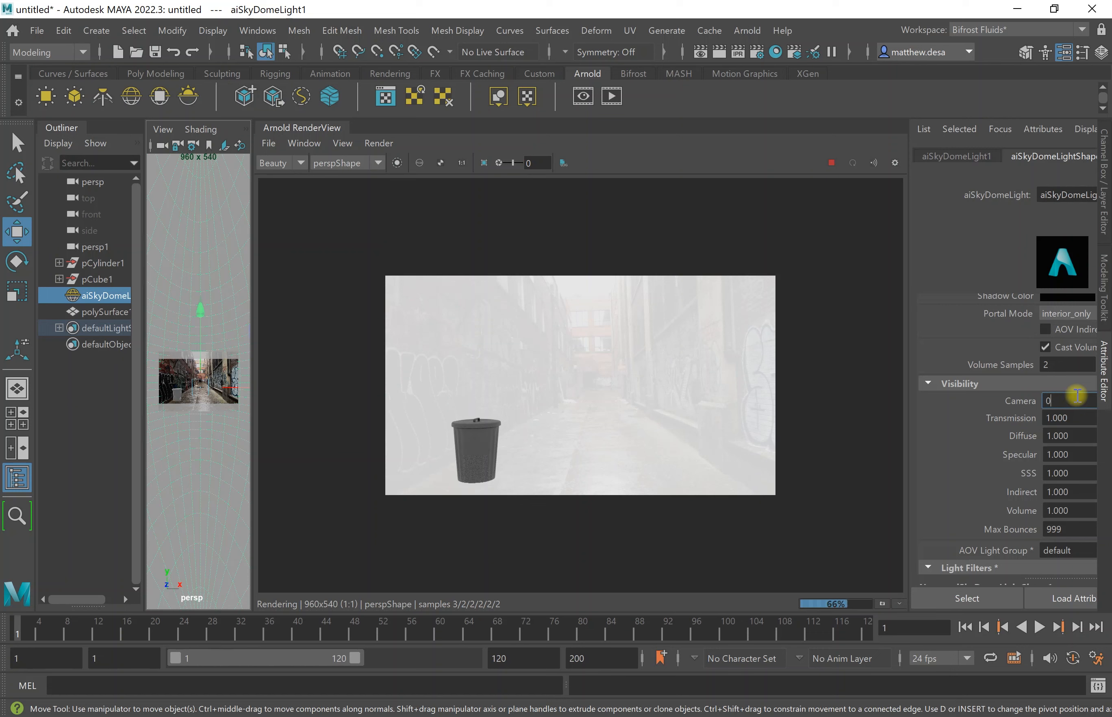
key(Return)
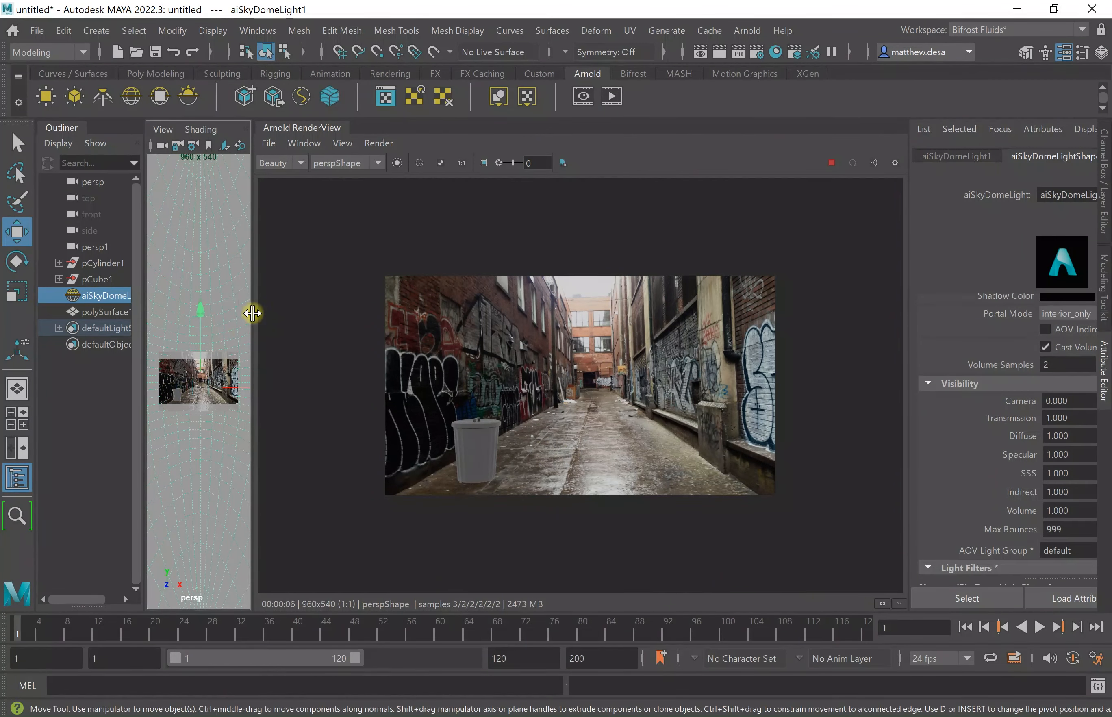
- Move the trash can closer to the alley's left wall, to about X -31.9, and stop and collapse the render preview
drag(251, 312, 542, 346)
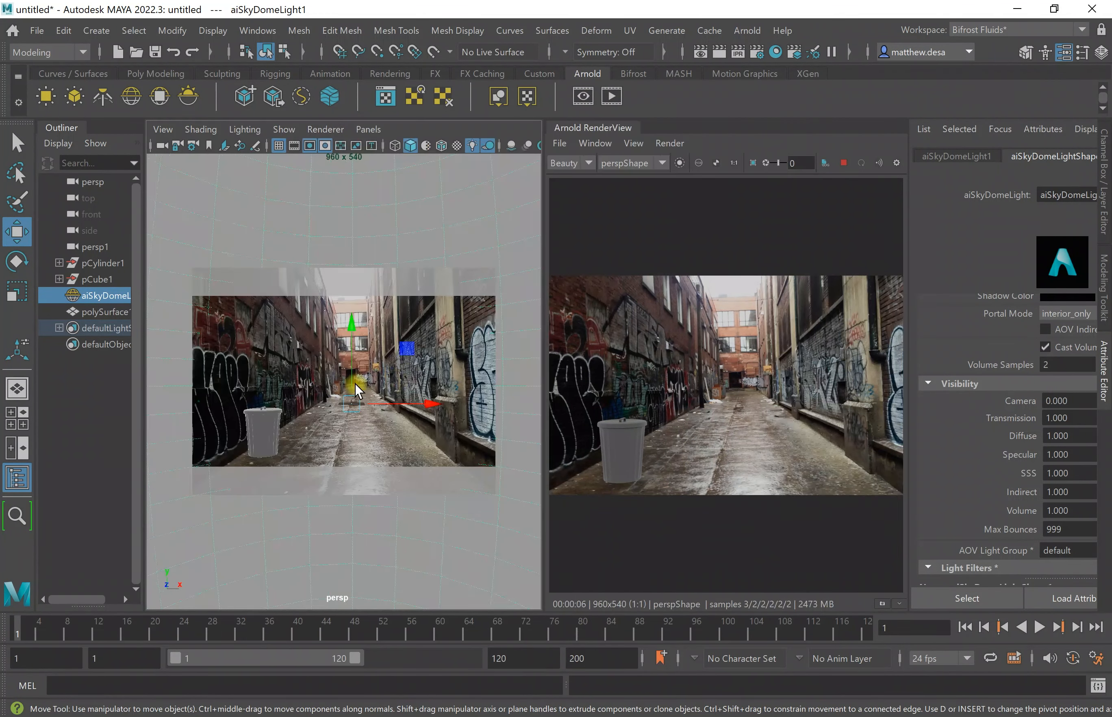
click(243, 457)
drag(344, 454, 326, 454)
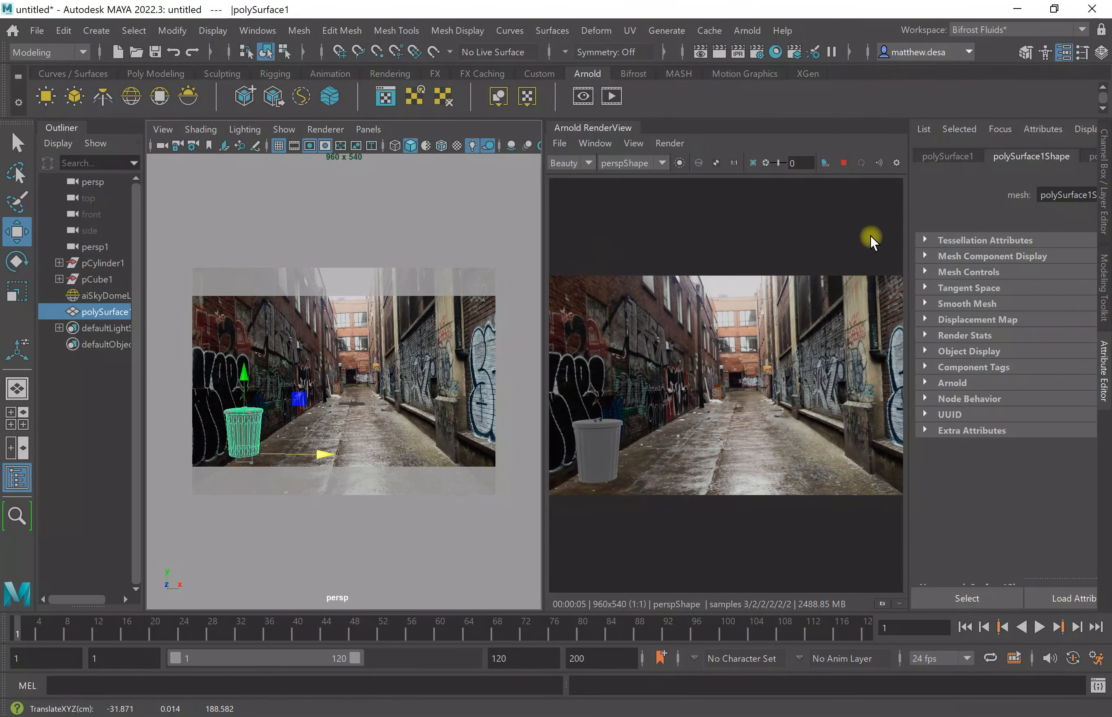
click(844, 164)
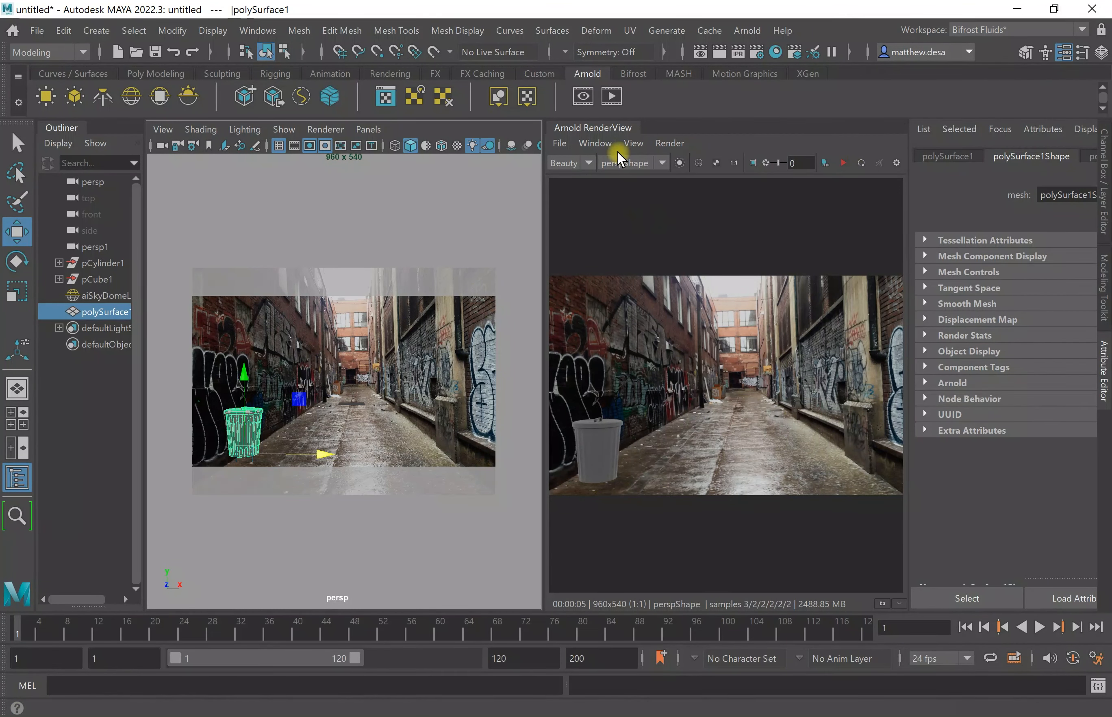
click(590, 128)
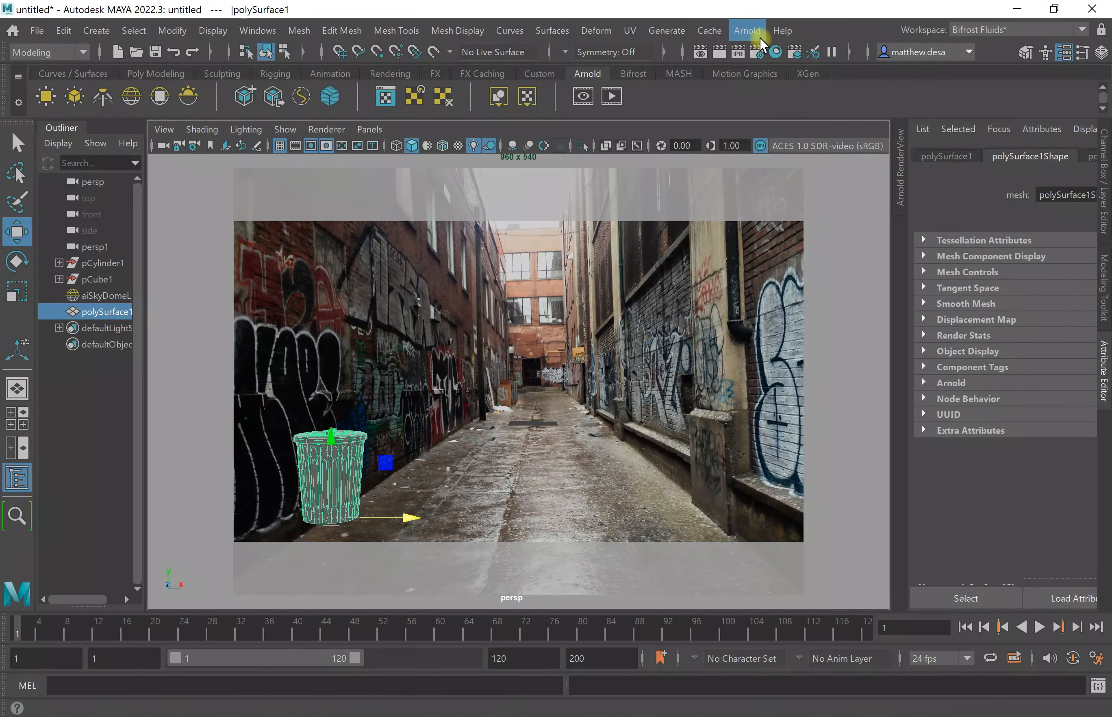
- Open the Render Setup and create a render layer named Beauty
click(796, 51)
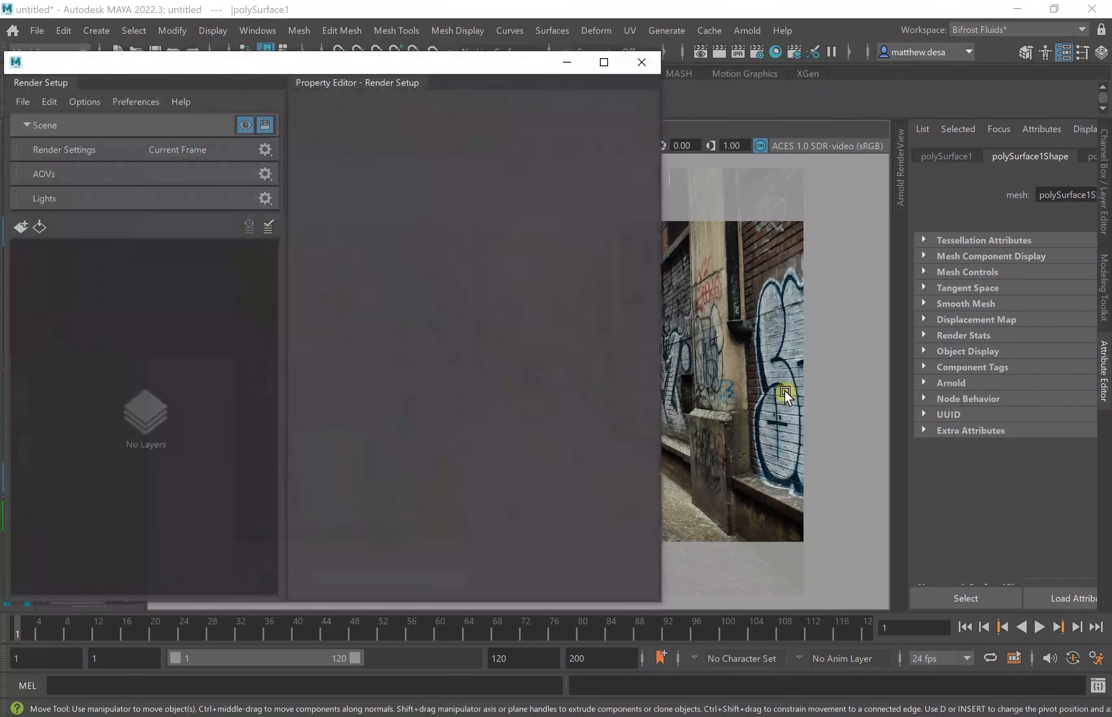
drag(305, 69, 724, 105)
click(439, 261)
double_click(516, 286)
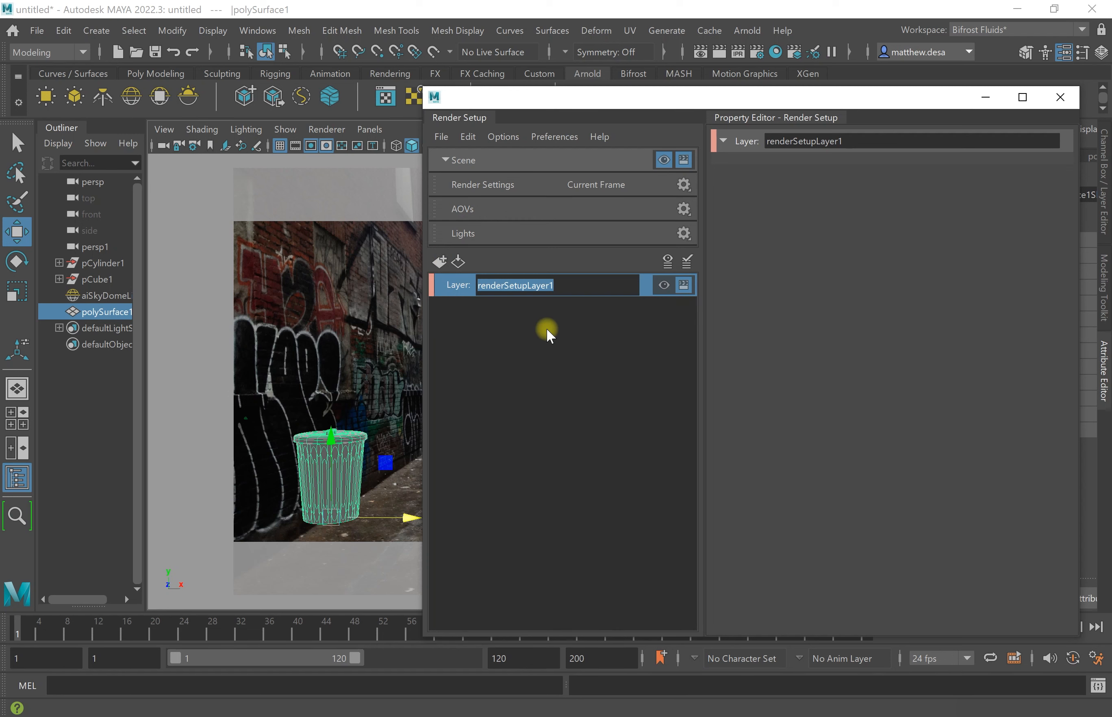
text(Beauty)
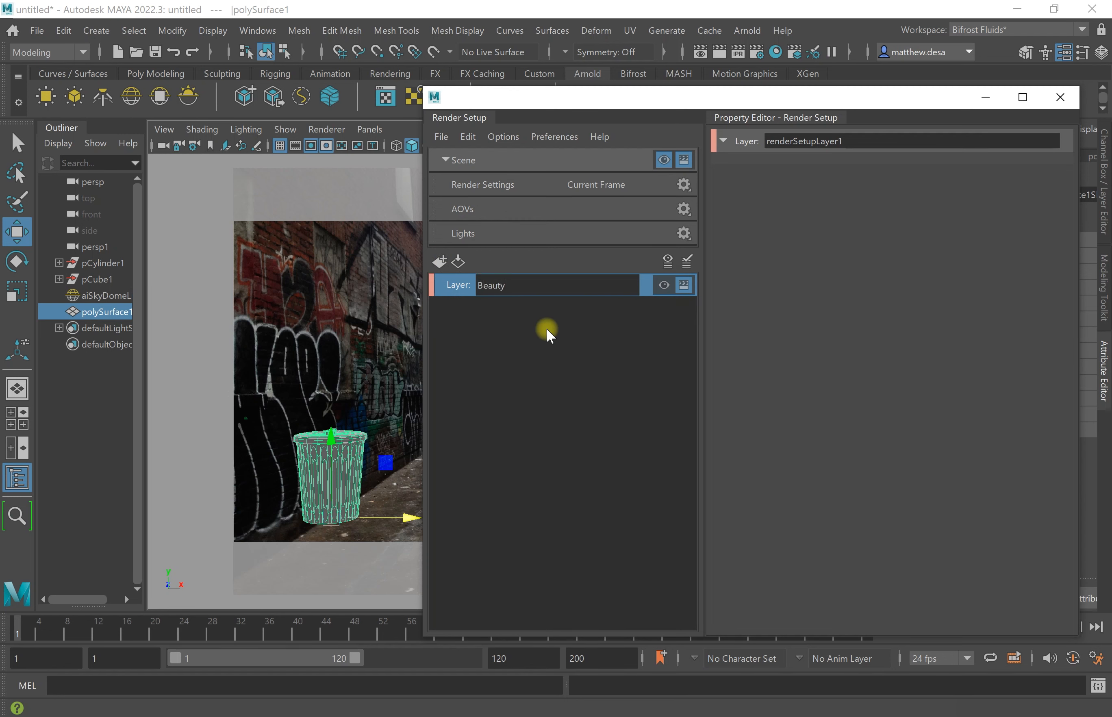
key(Return)
- Add two collections named Geo and Lights to the Beauty layer
right_click(530, 280)
click(584, 282)
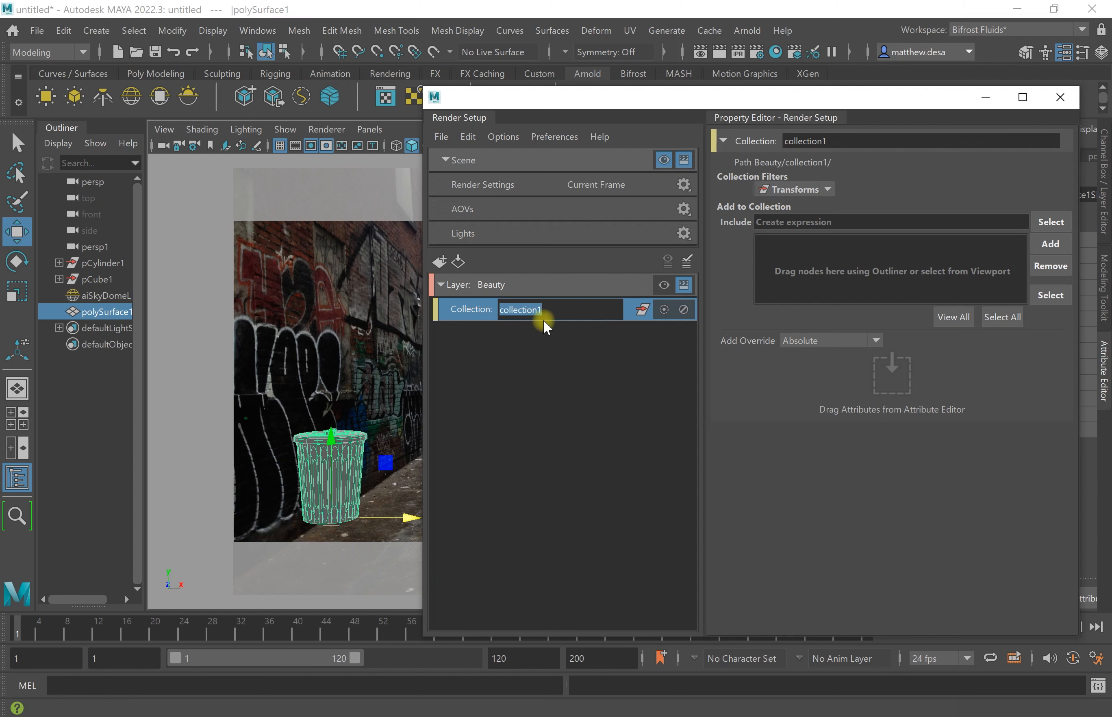
text(Geo)
key(Return)
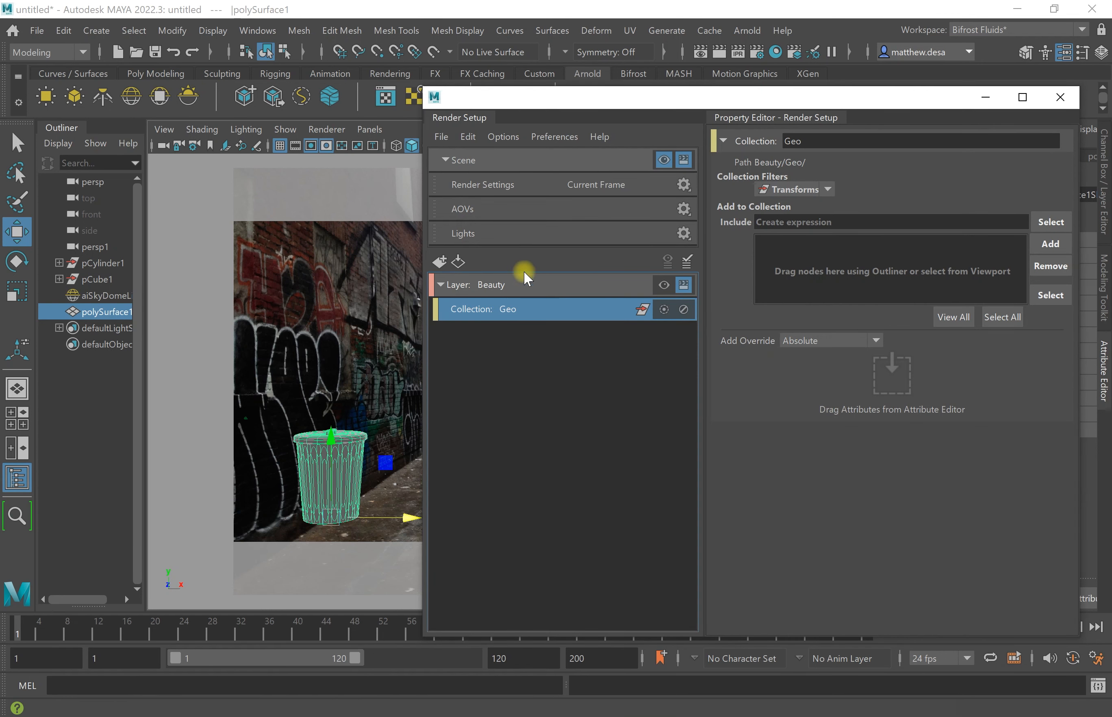
right_click(504, 296)
click(582, 296)
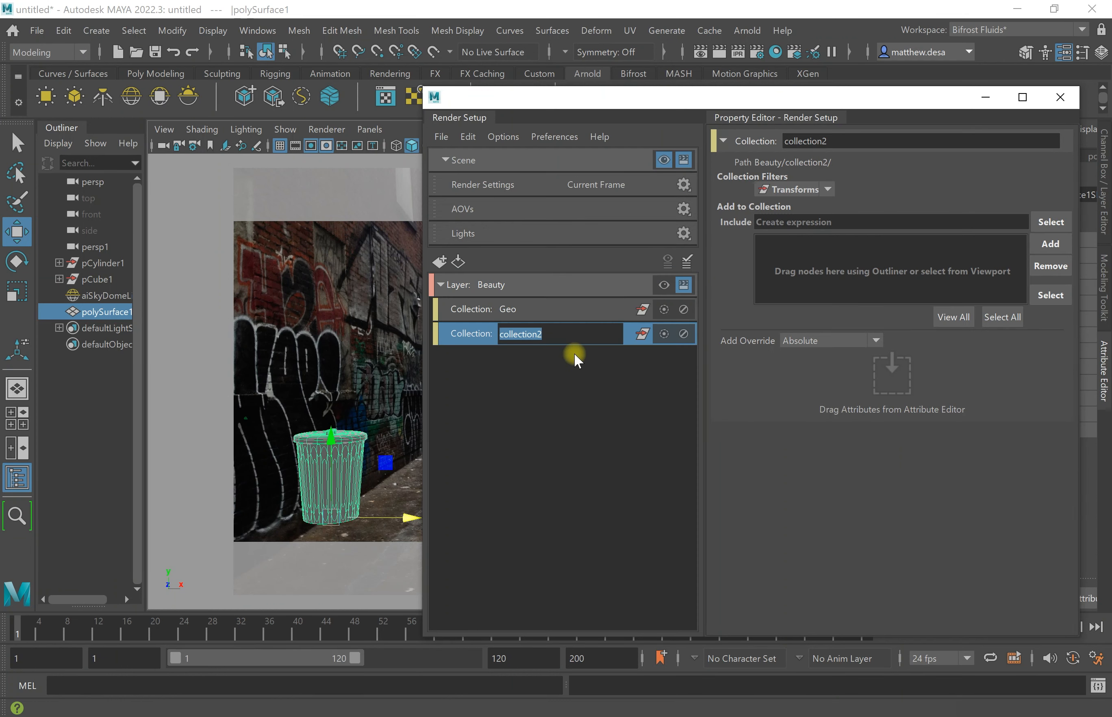
text(Lights)
key(Return)
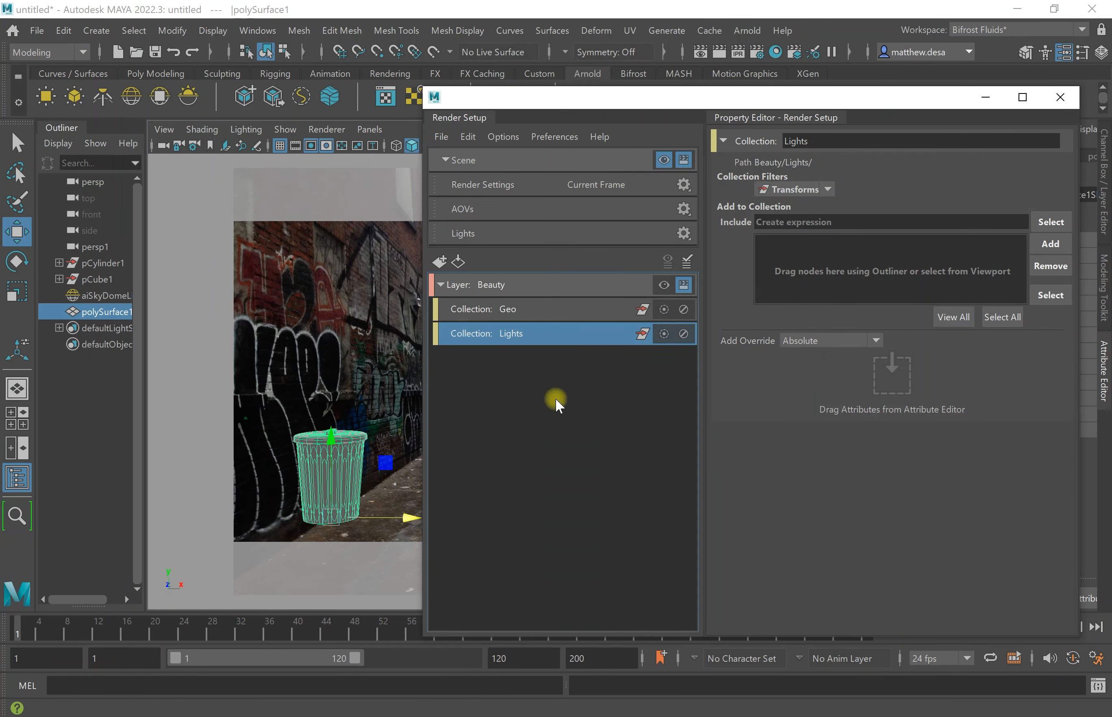
- Create a second render layer named Shadows
click(440, 261)
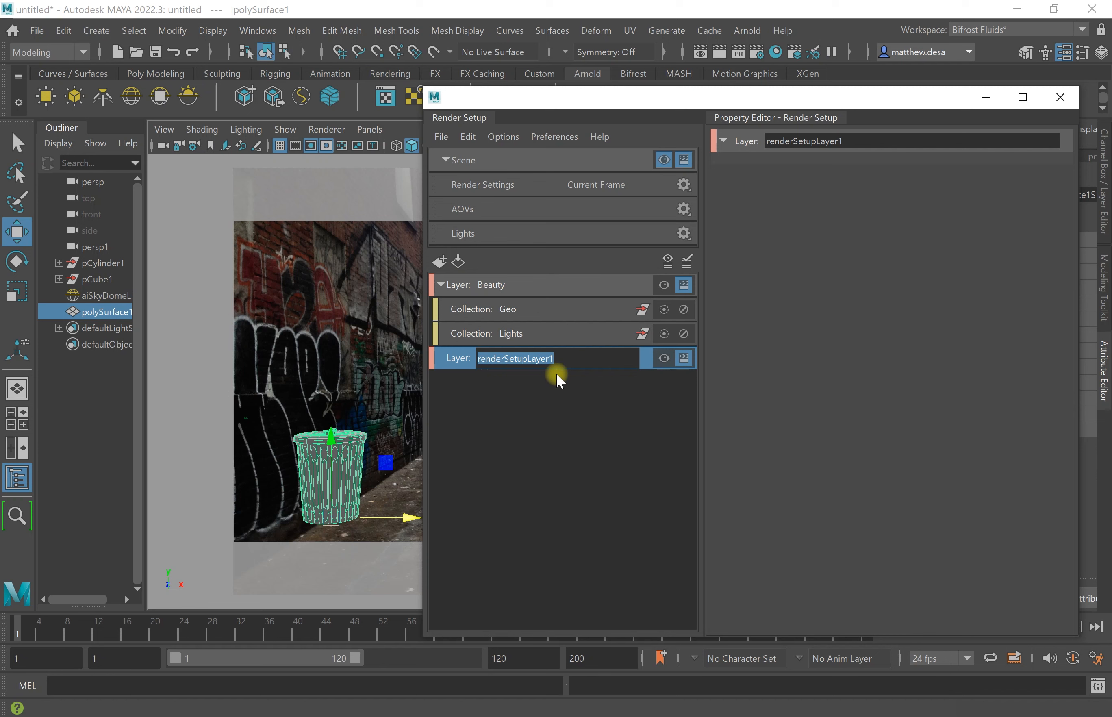
text(Shadows)
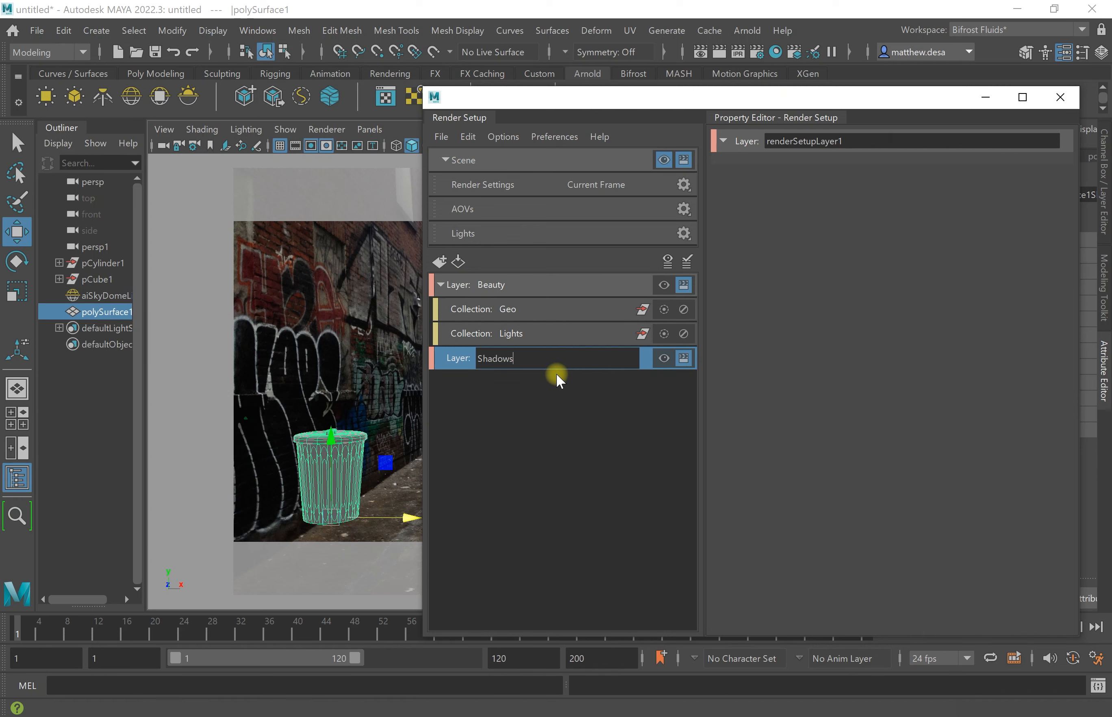
key(Return)
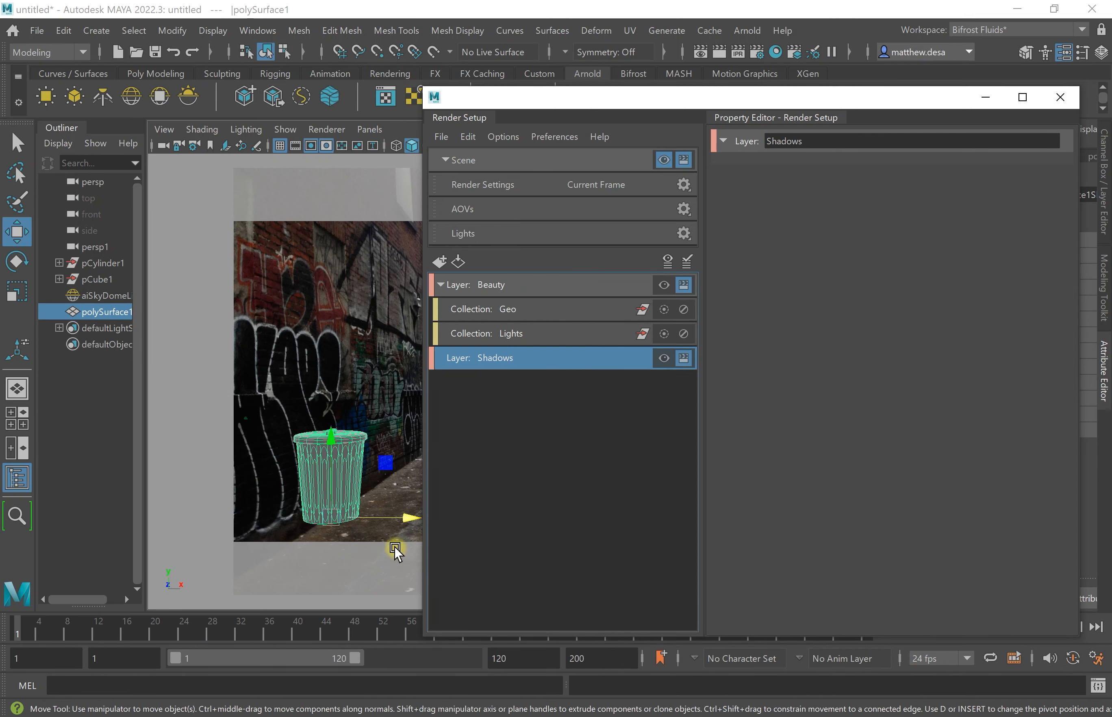
- Set the Render Setup aside, run a preview render of the scene, and stop and collapse it
click(986, 97)
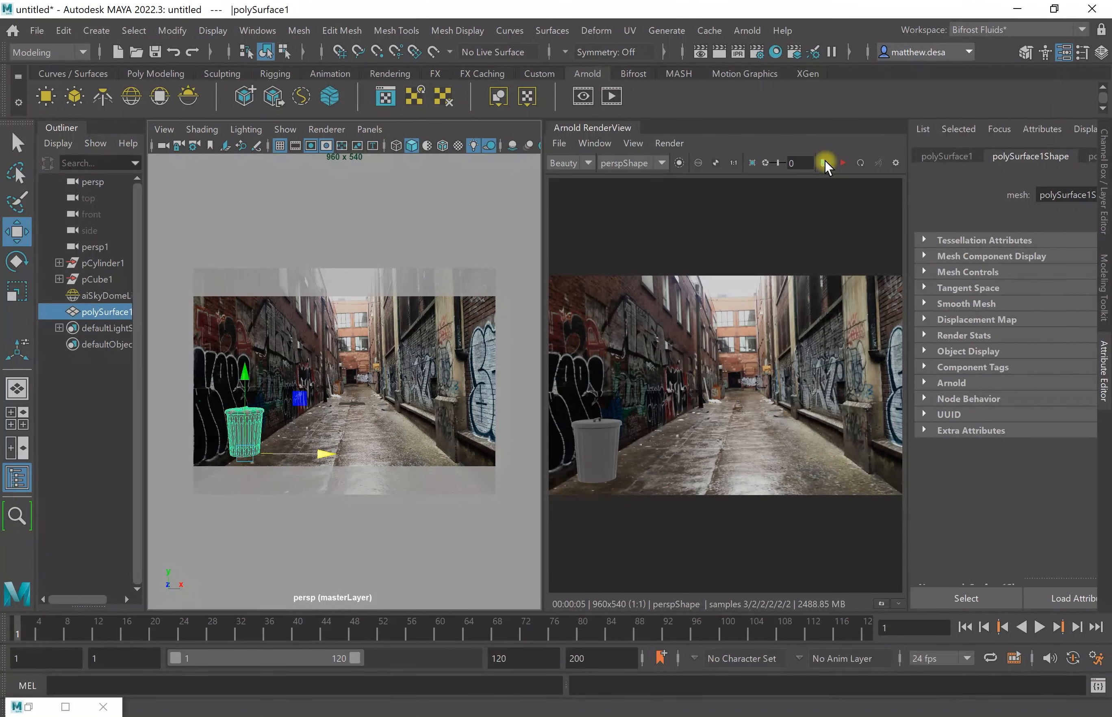
click(842, 163)
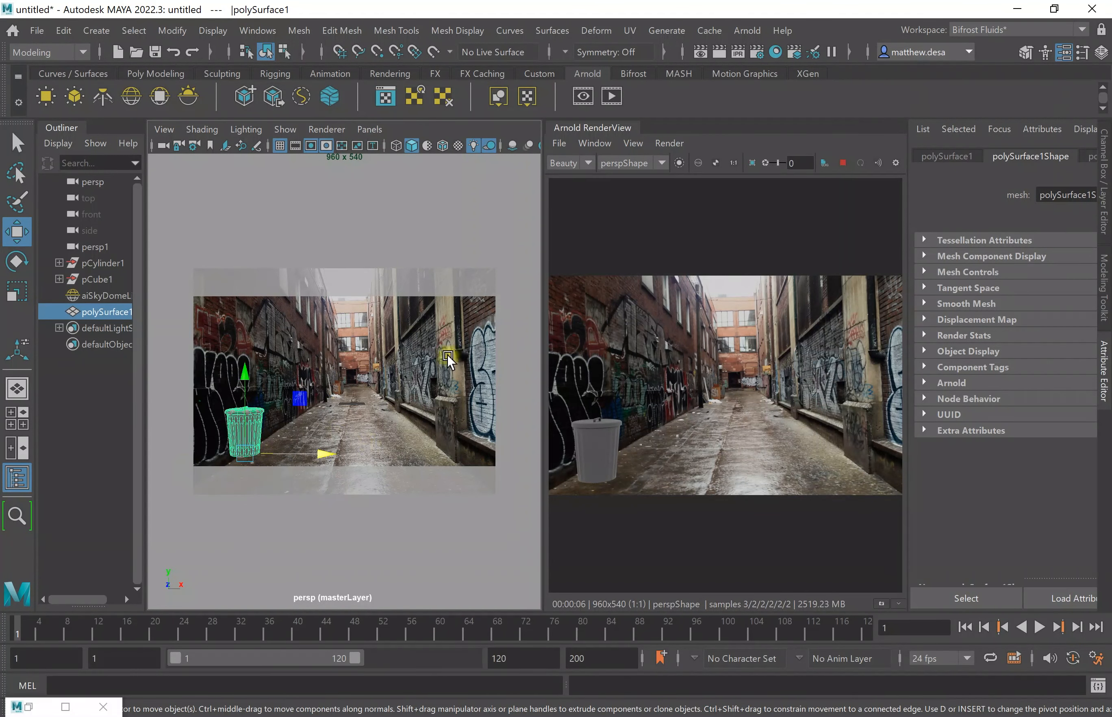
click(842, 162)
click(605, 131)
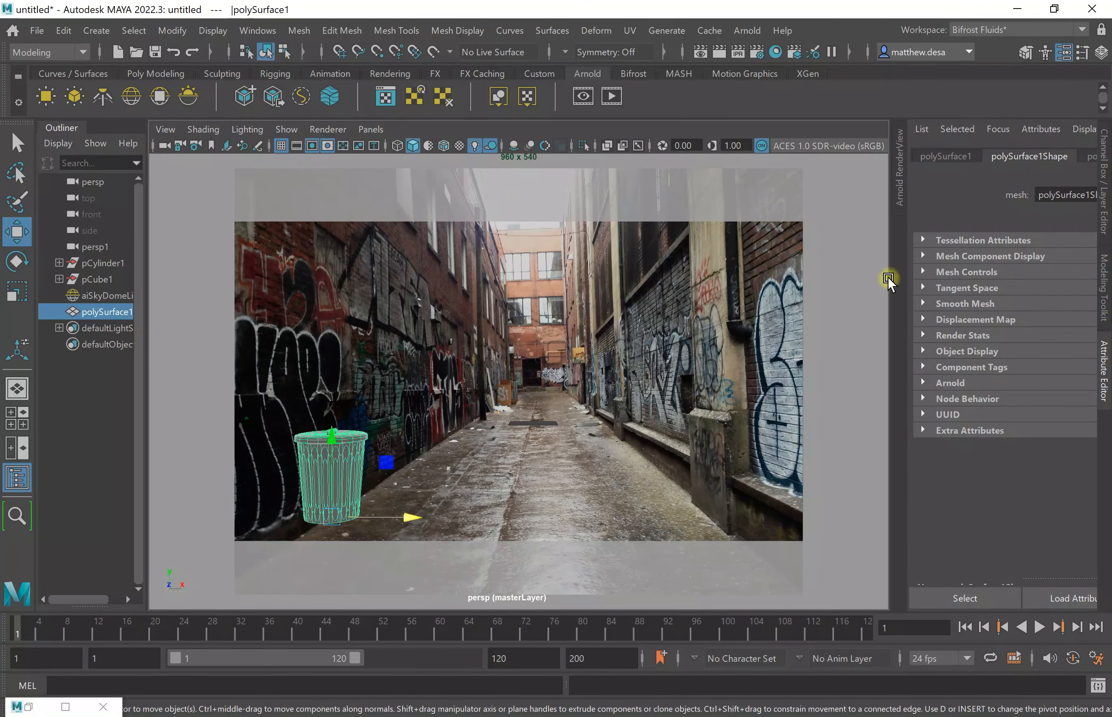
- Open the alley image plane's placement attributes in a widened editor and fit the image to the resolution gate
click(677, 256)
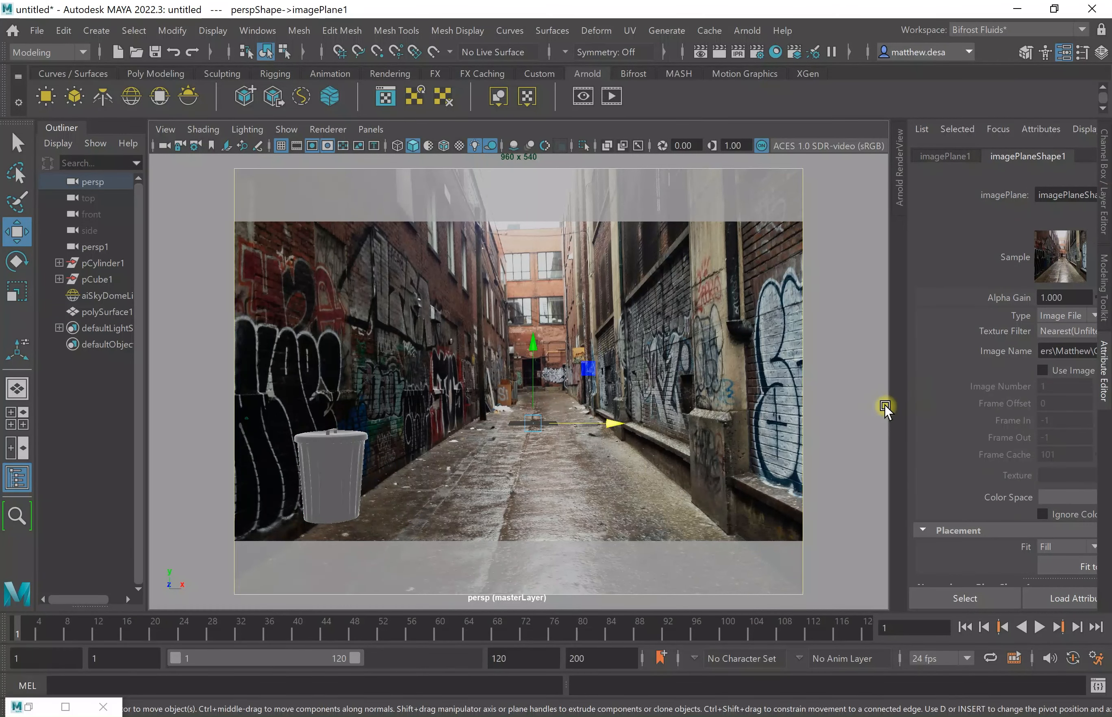
drag(890, 408, 571, 402)
scroll(783, 407, down, 3)
scroll(799, 507, down, 3)
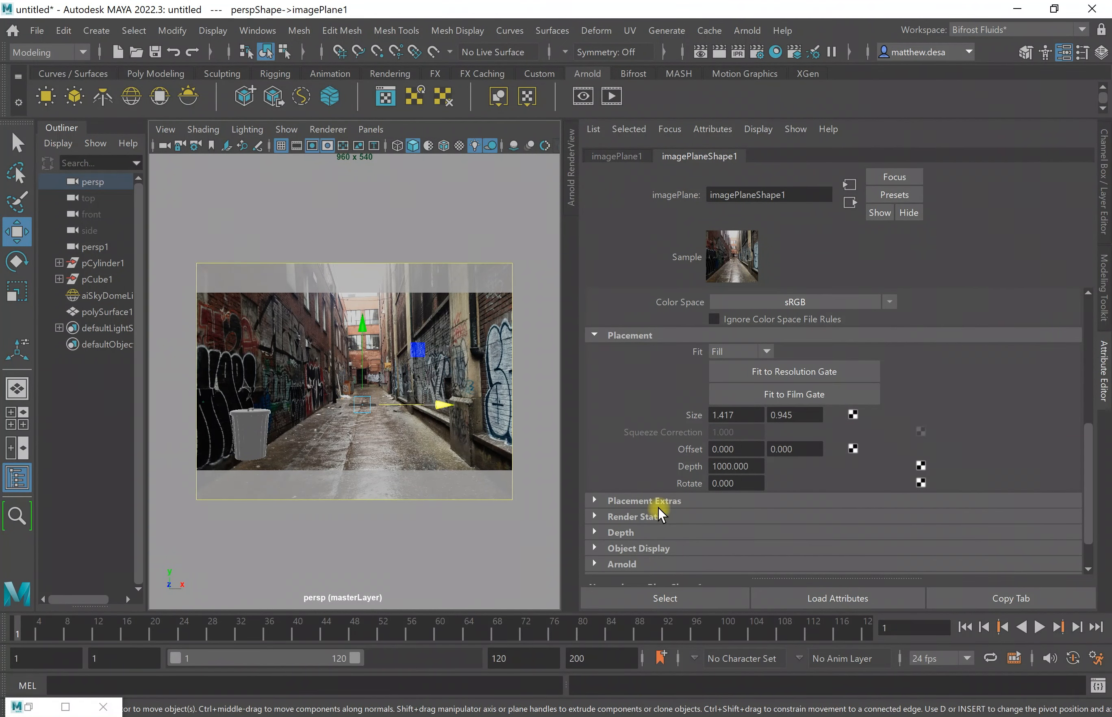
scroll(658, 507, down, 1)
scroll(660, 512, up, 9)
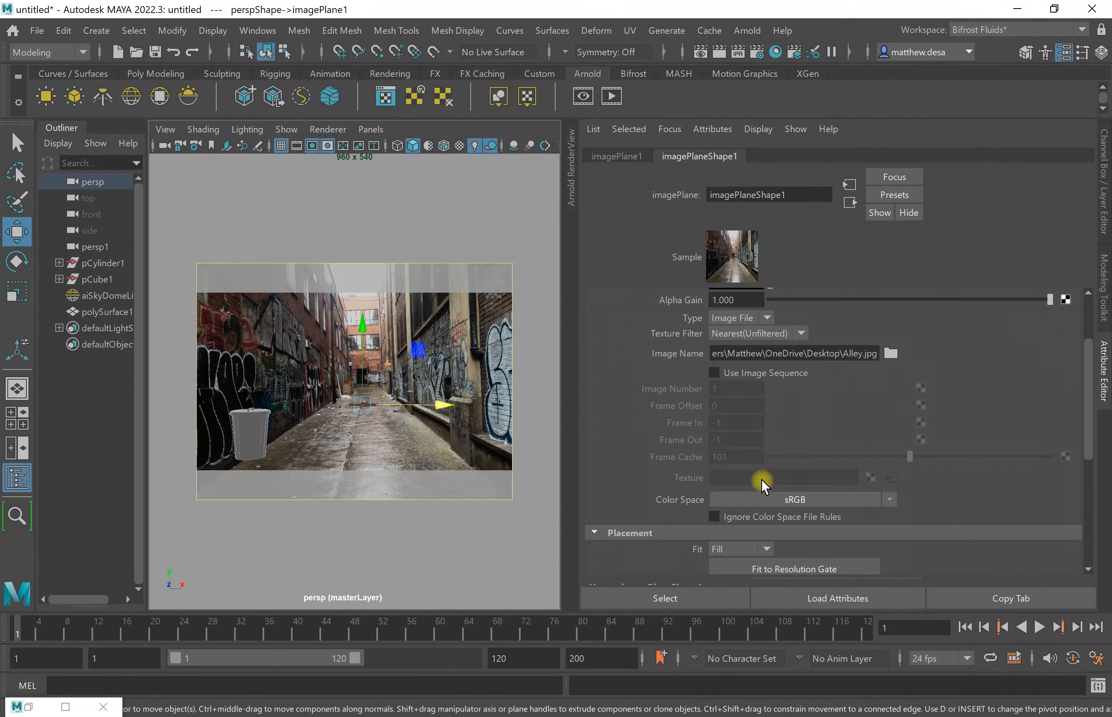
scroll(762, 482, down, 2)
scroll(884, 487, down, 3)
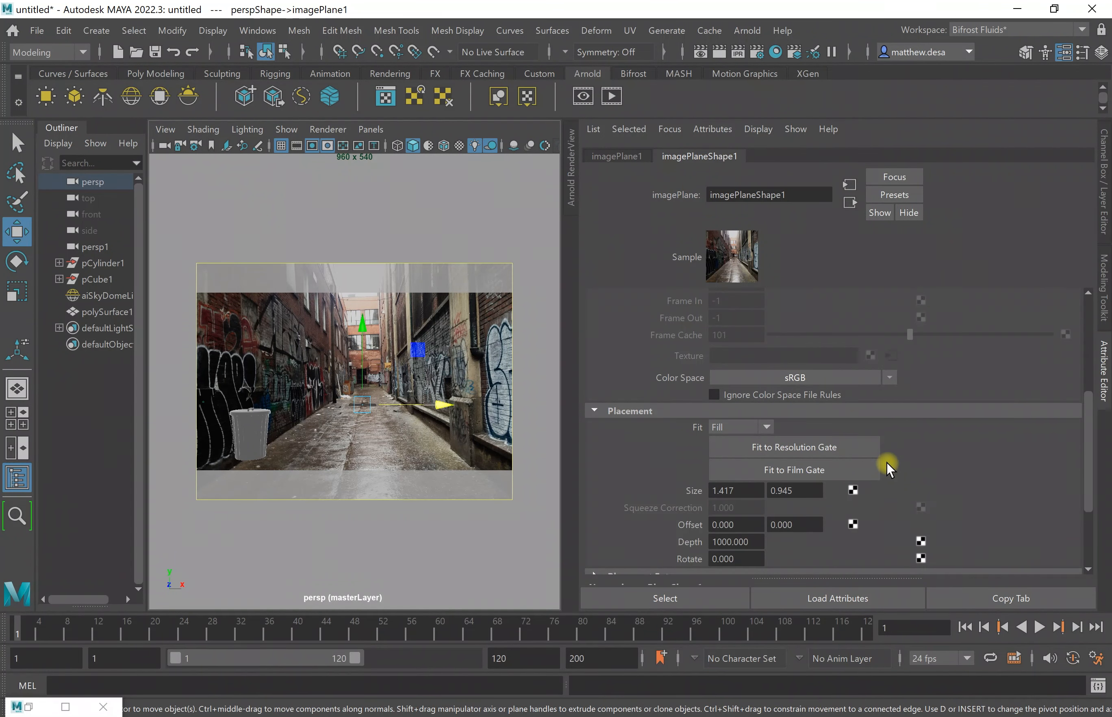
click(803, 448)
- Restart the preview render, fit the image plane to the resolution gate again, and stop and collapse the preview
click(569, 171)
click(540, 165)
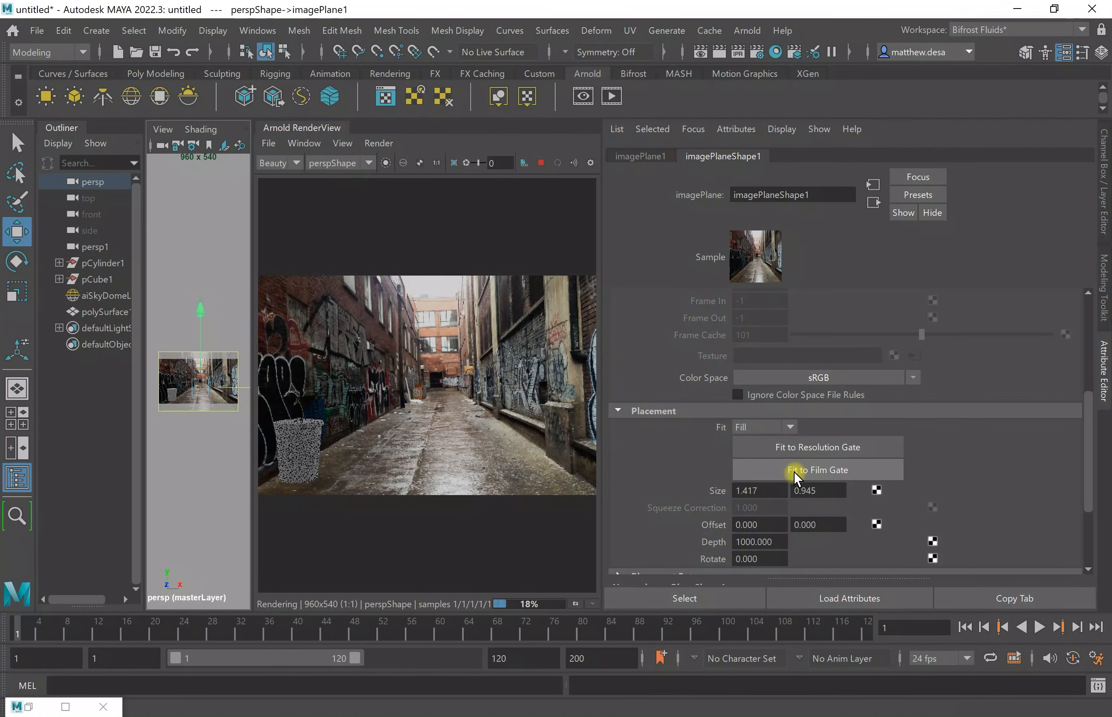
click(864, 439)
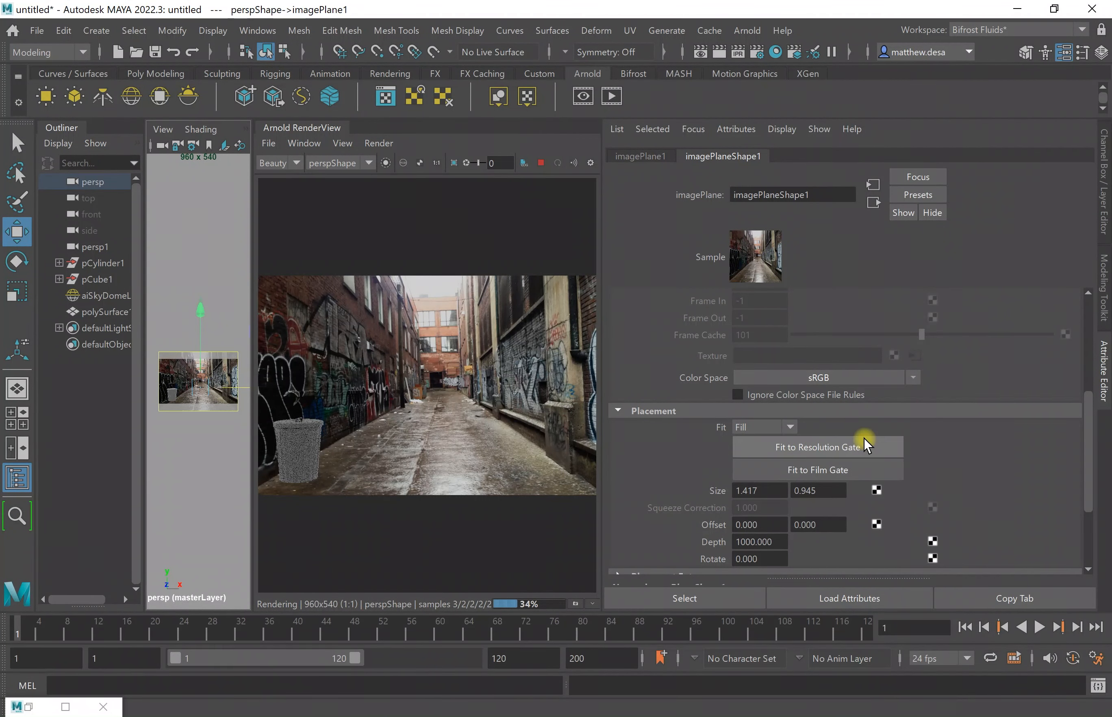
click(542, 162)
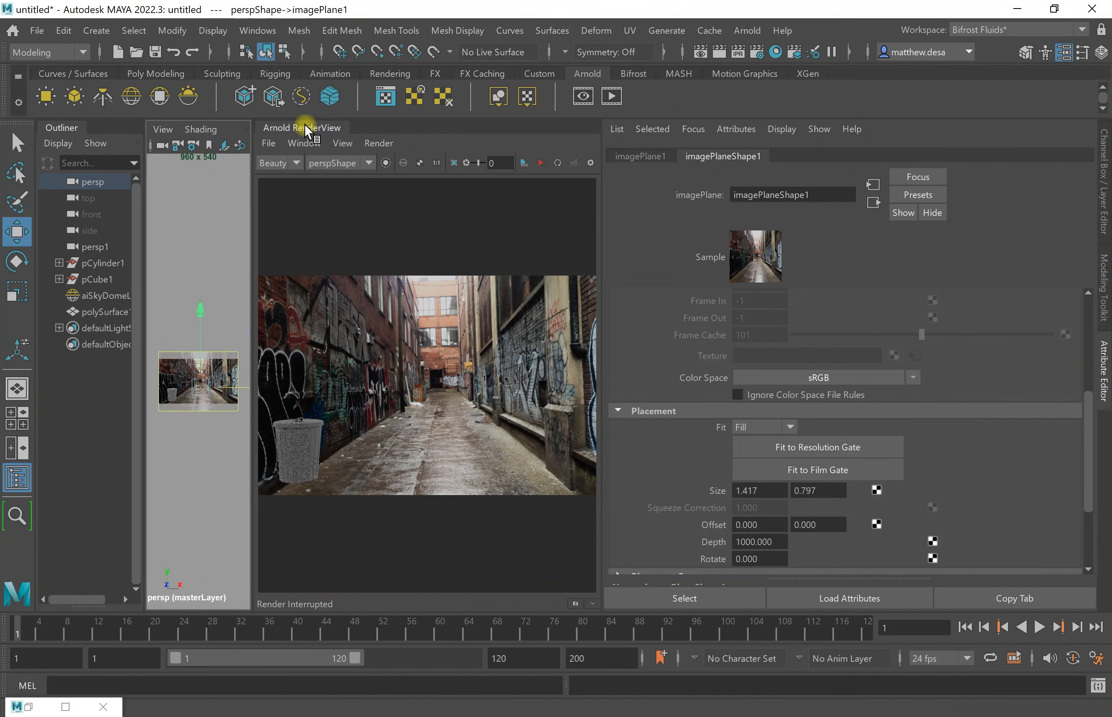
click(304, 124)
- Move the trash can slightly along X away from the alley's left wall and bring up the image plane's attributes again
click(253, 433)
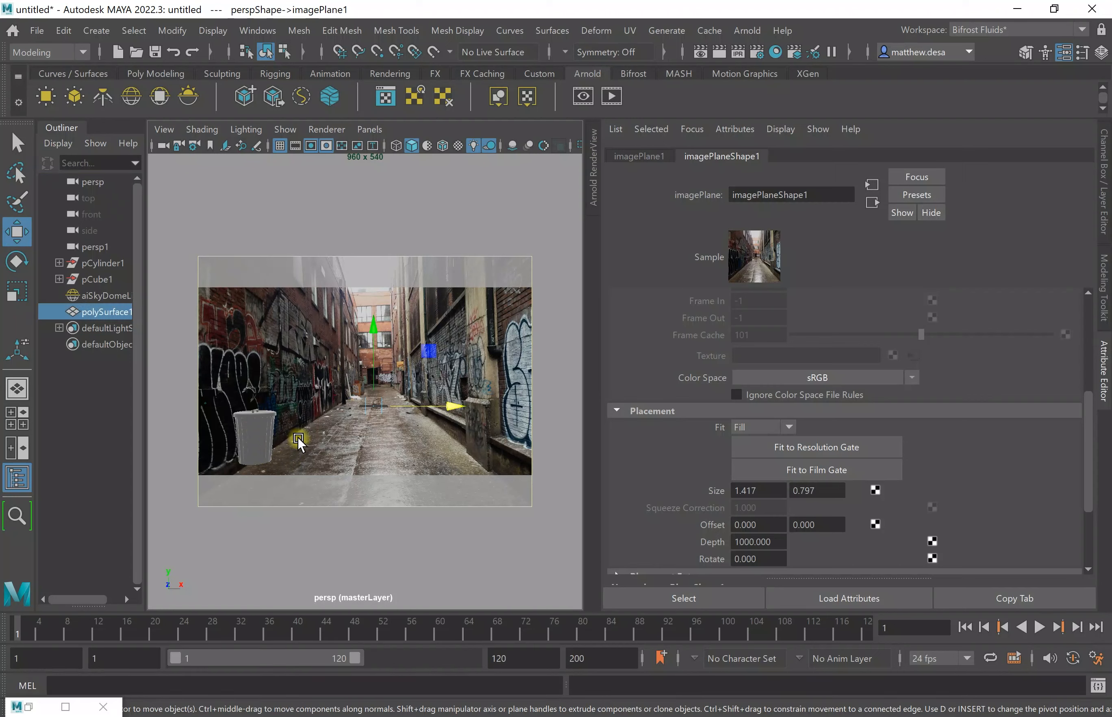
drag(340, 463, 355, 467)
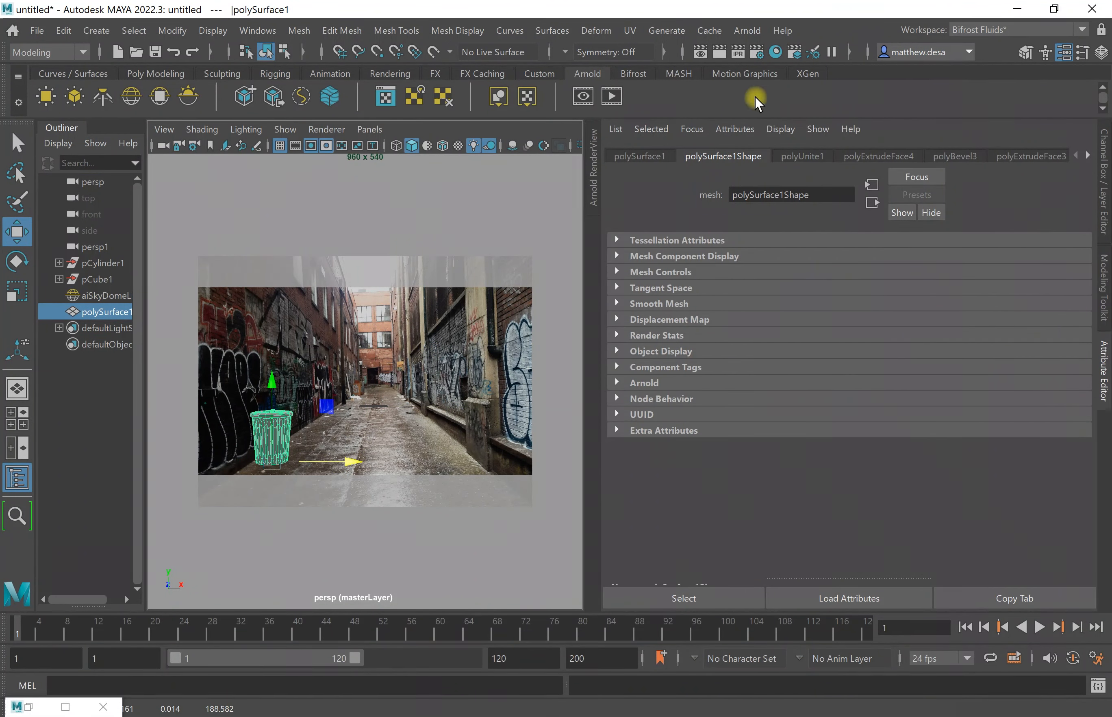
click(593, 158)
drag(610, 356, 612, 356)
click(612, 356)
click(394, 442)
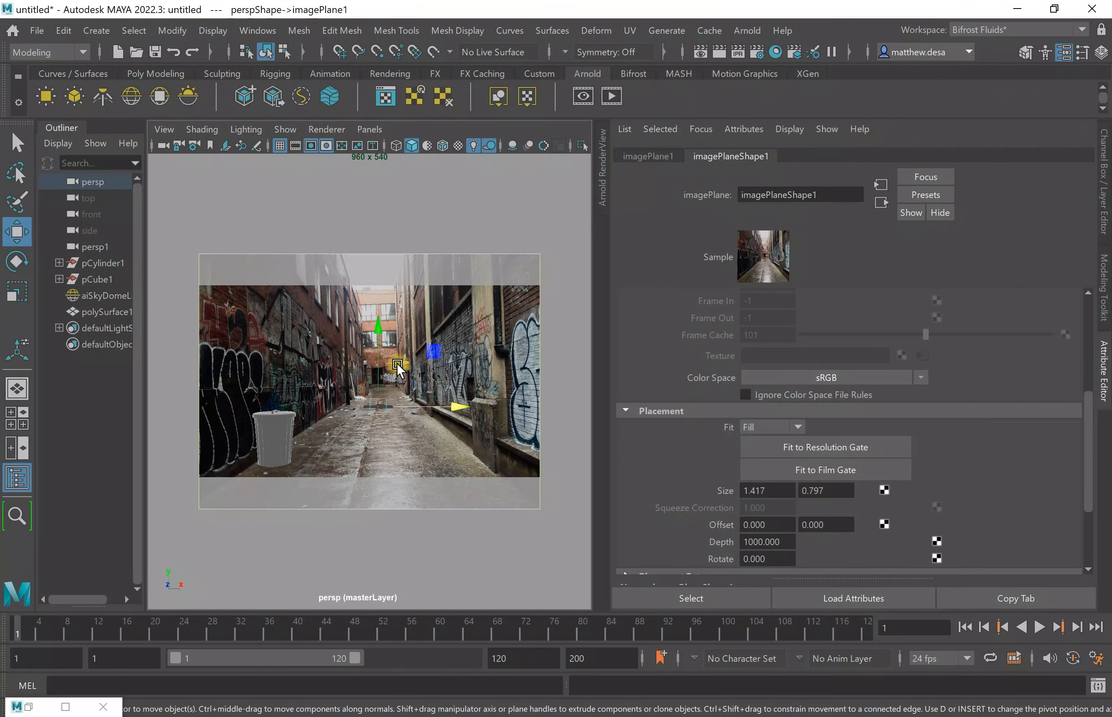
- Return to the Render Setup and add two collections named Geo1 and Lights1 to the Shadows layer
click(582, 97)
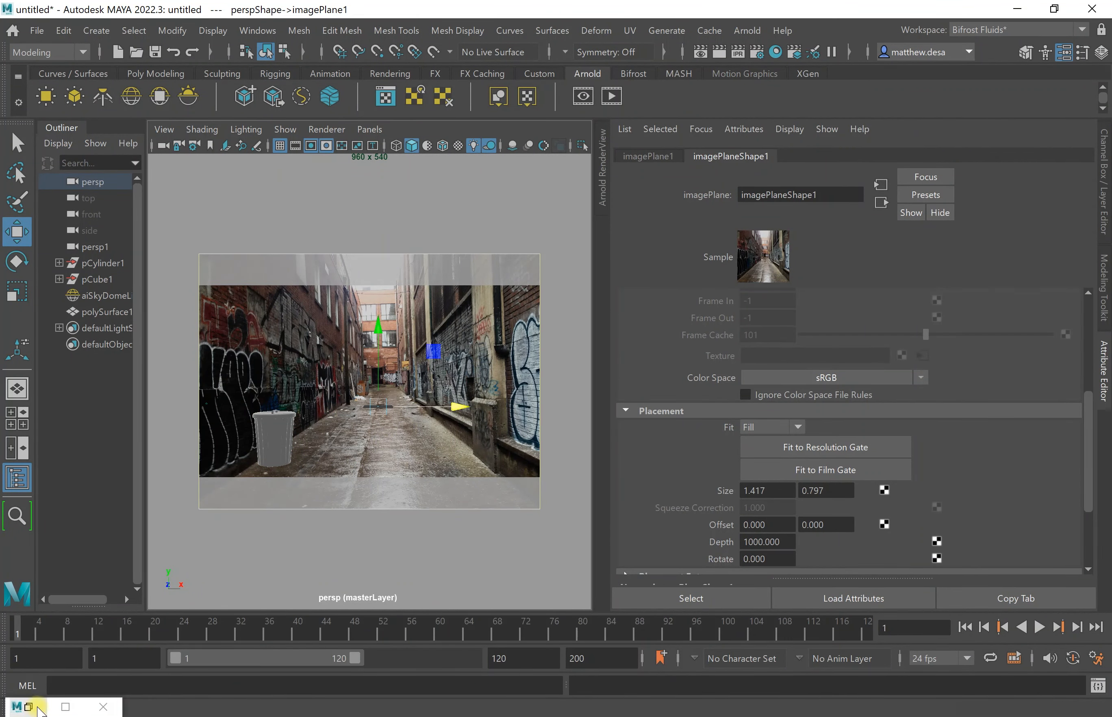
right_click(519, 357)
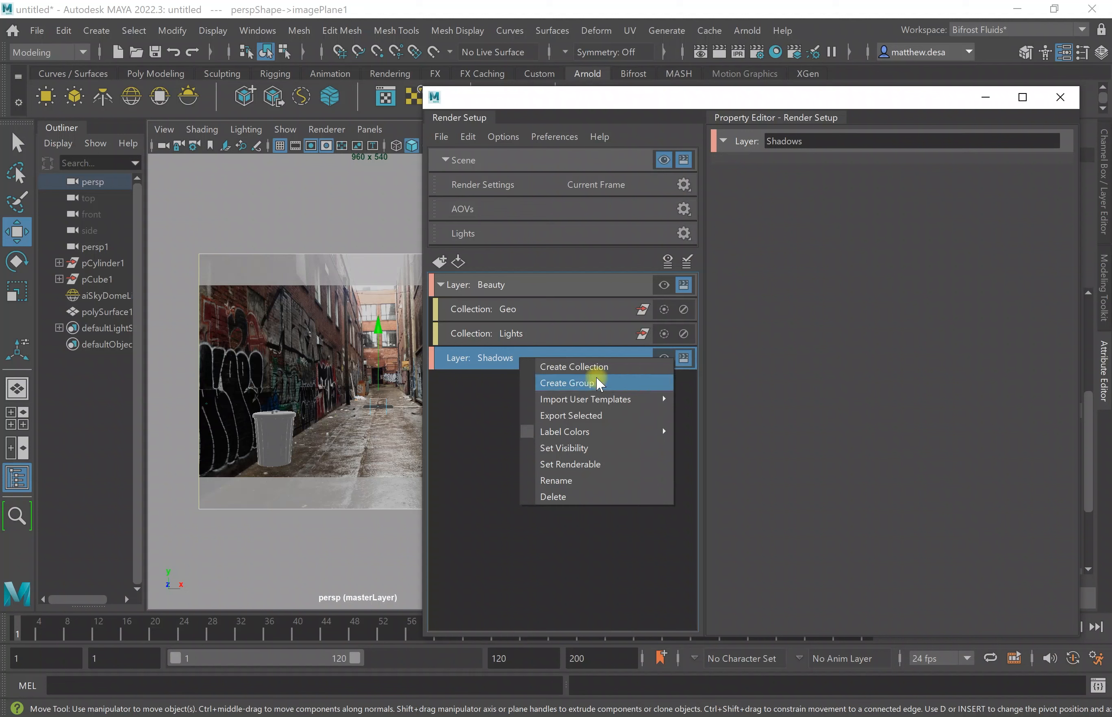
click(605, 366)
text(Geo1)
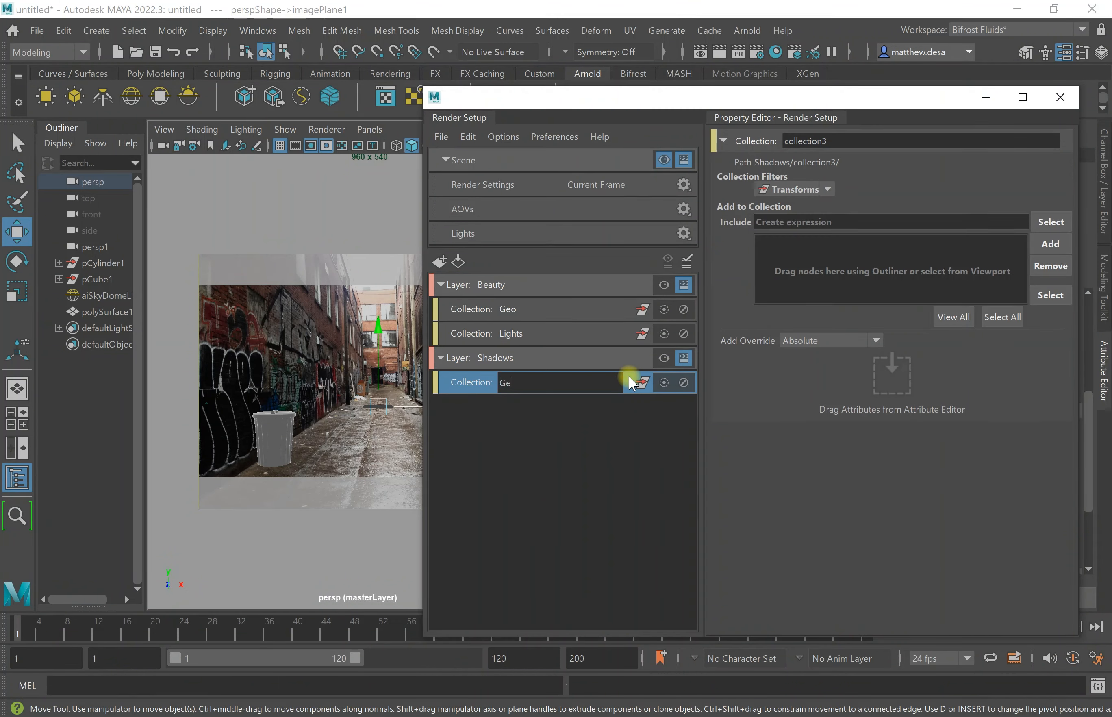
key(Return)
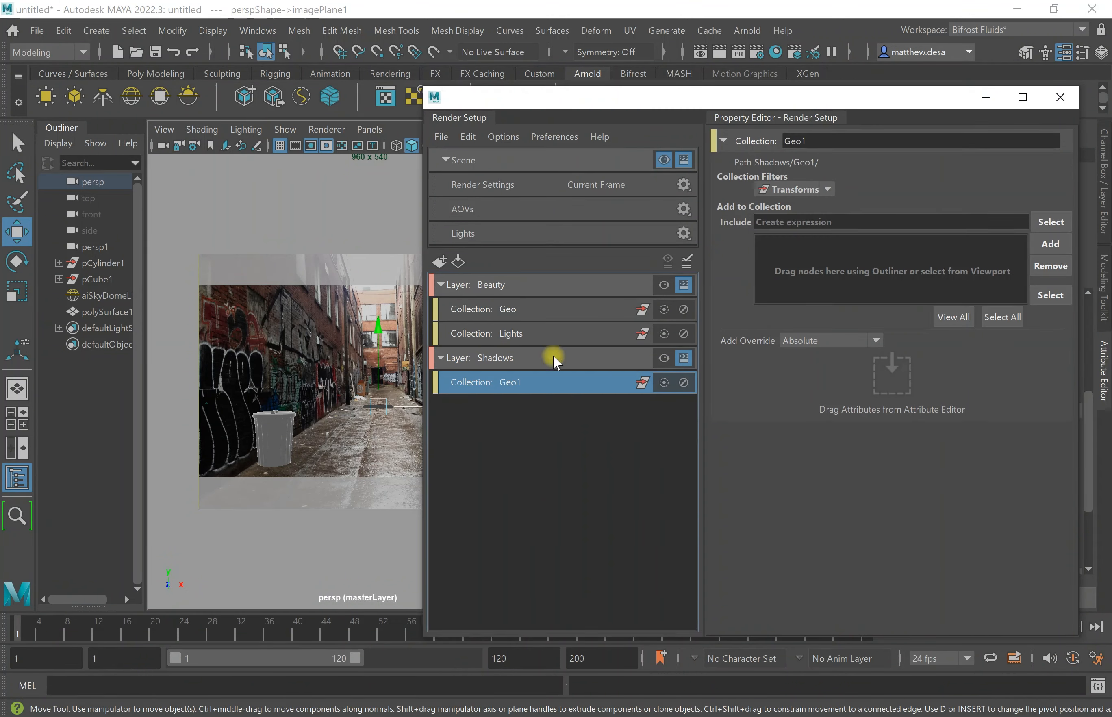
click(514, 362)
right_click(516, 362)
click(596, 369)
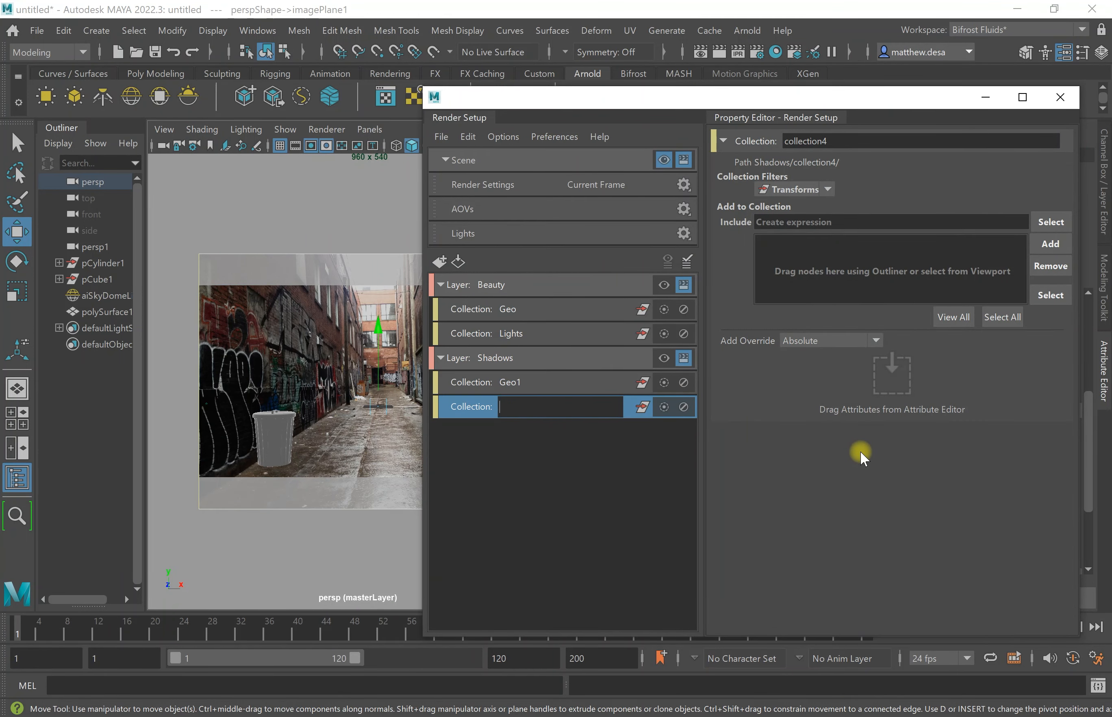
text(Lights1)
key(Return)
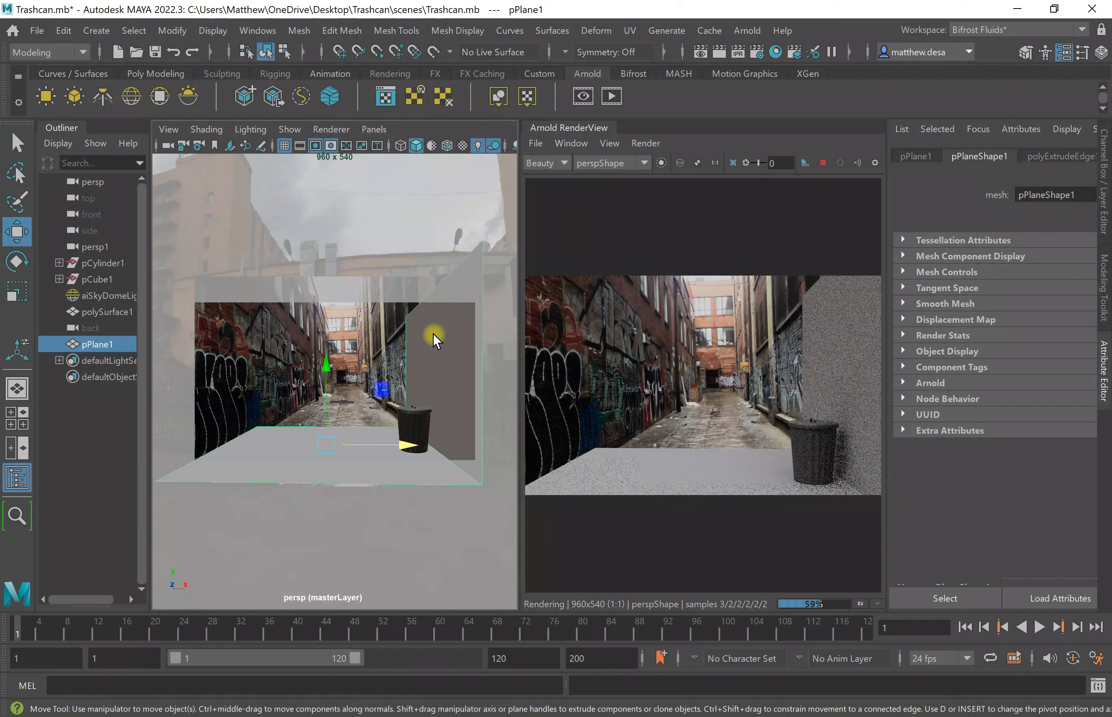
- Stop the preview render and add only the trash can to the Beauty layer's Geo collection
click(823, 162)
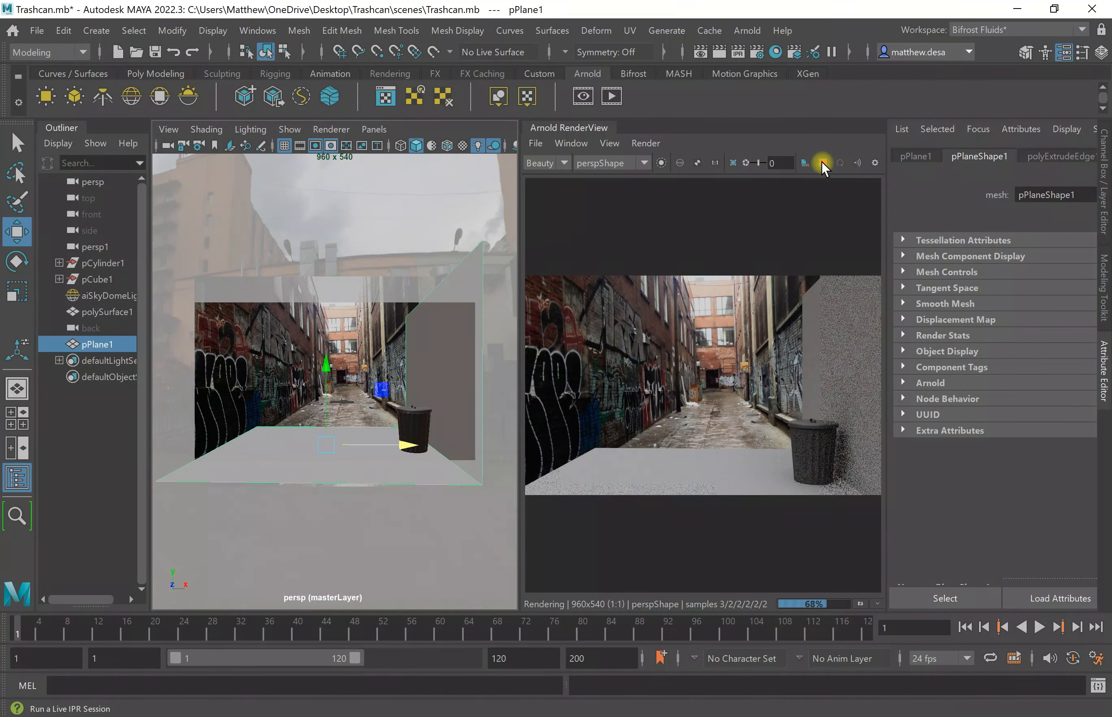
click(415, 425)
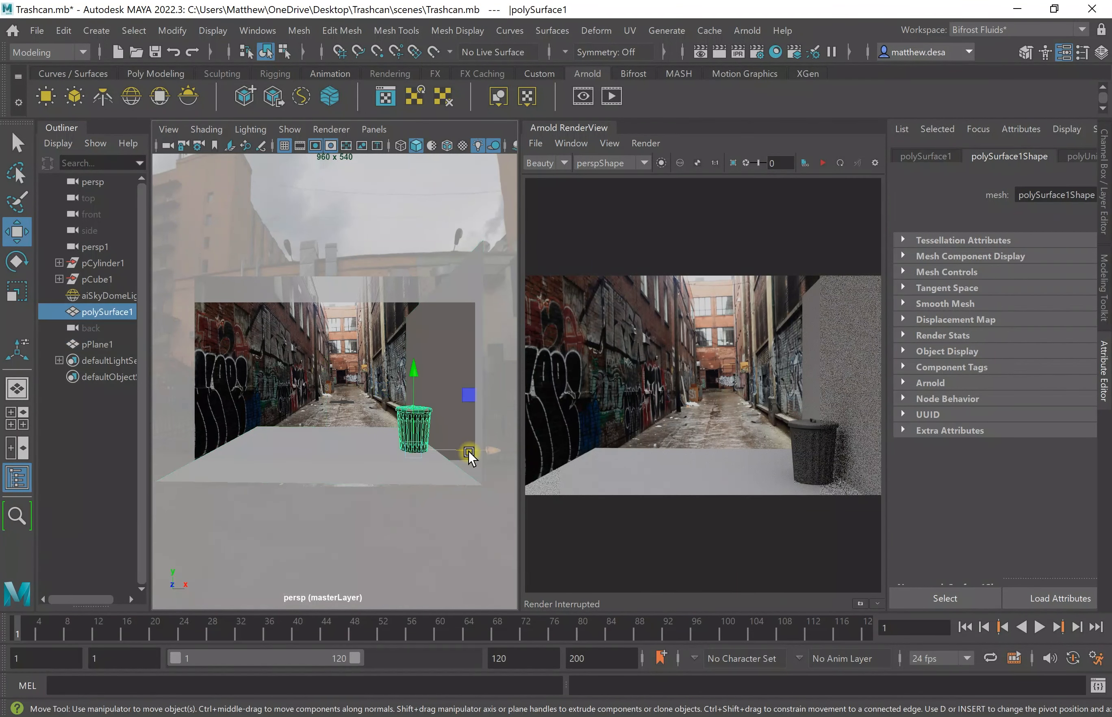
shift+click(448, 341)
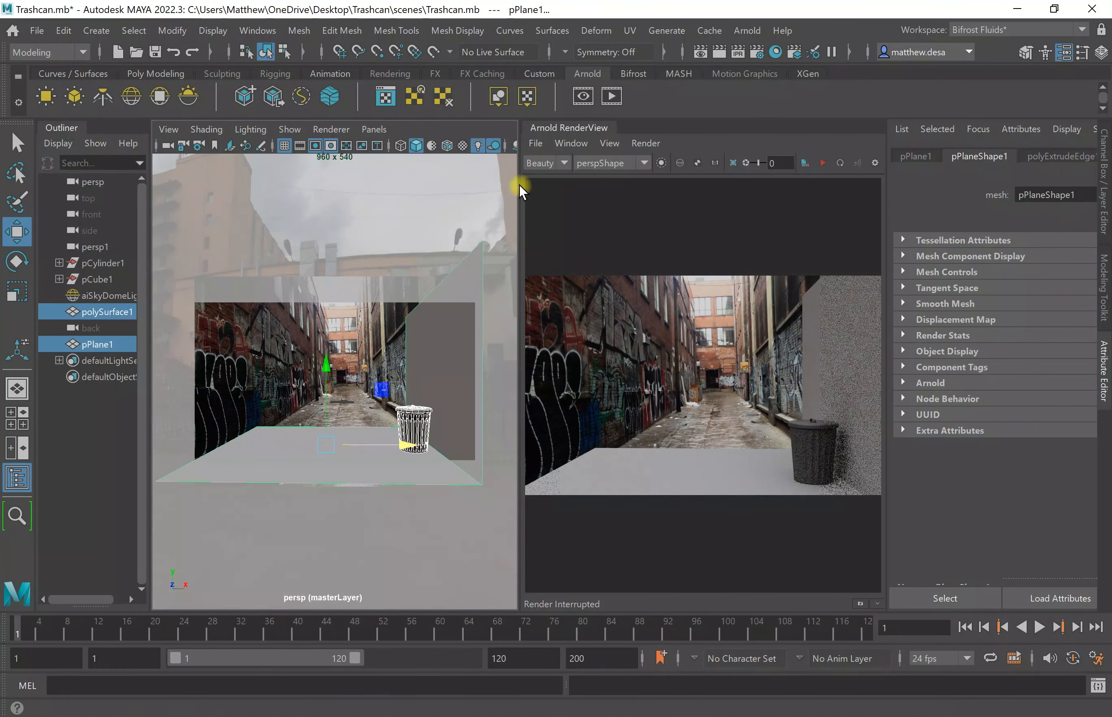
shift+click(451, 406)
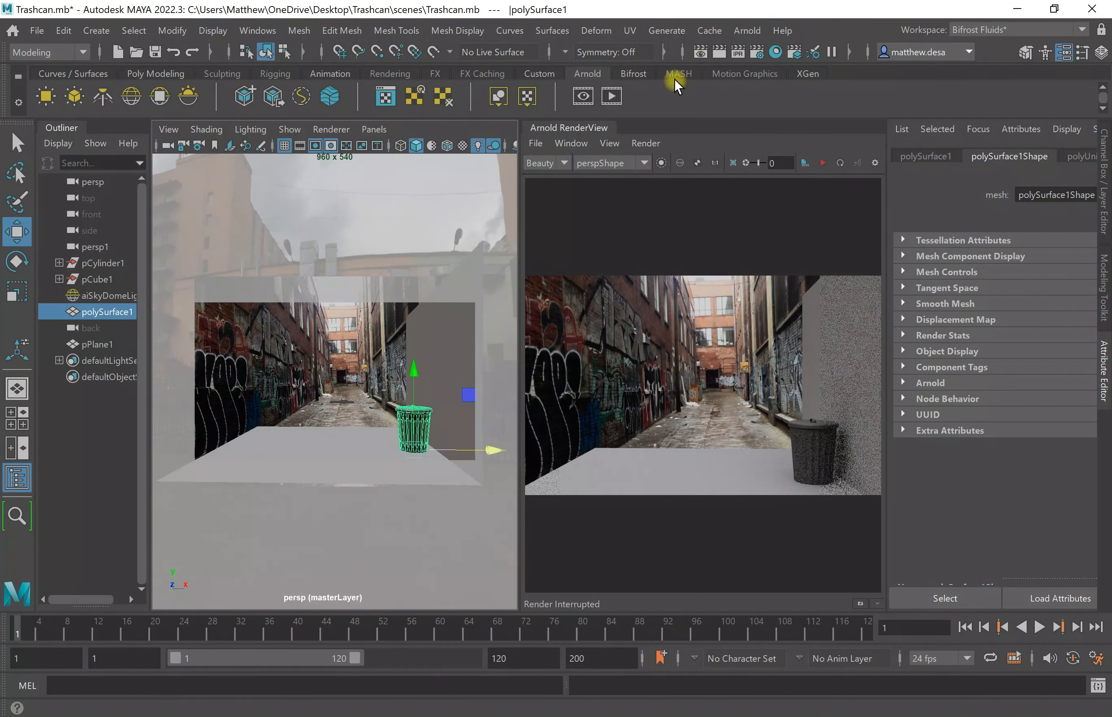
click(800, 52)
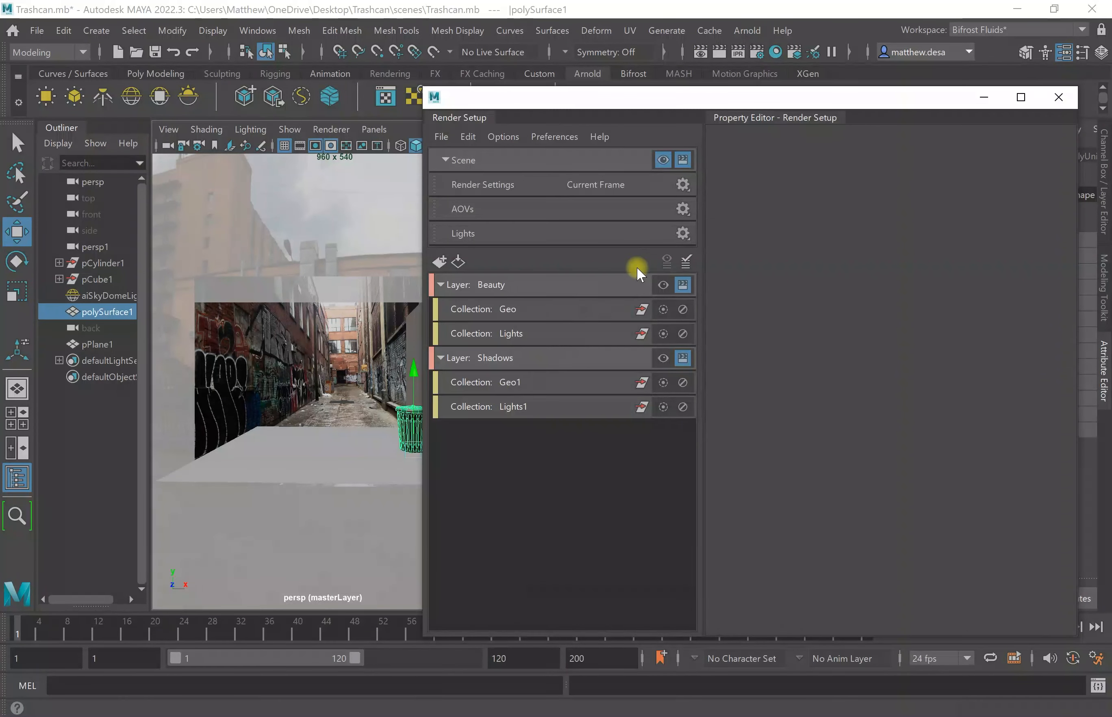
click(508, 309)
click(1048, 244)
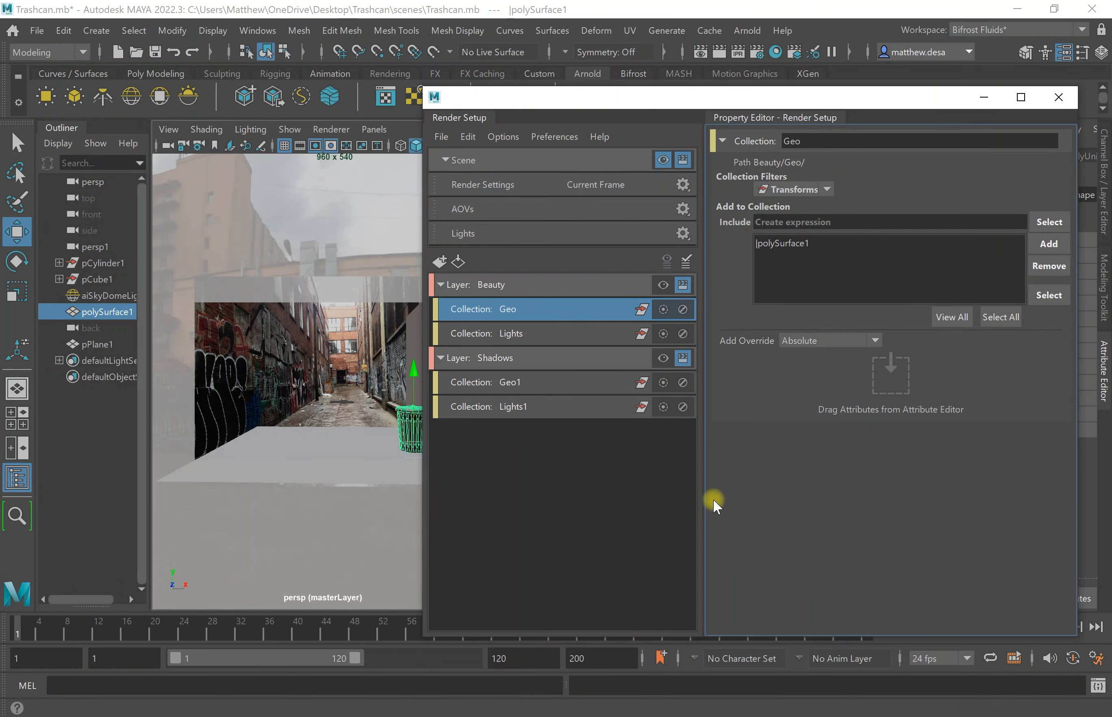
- Add the trash can and the ground-and-wall plane to the Shadows layer's Geo1 collection
click(255, 216)
click(514, 382)
click(410, 434)
shift+click(377, 479)
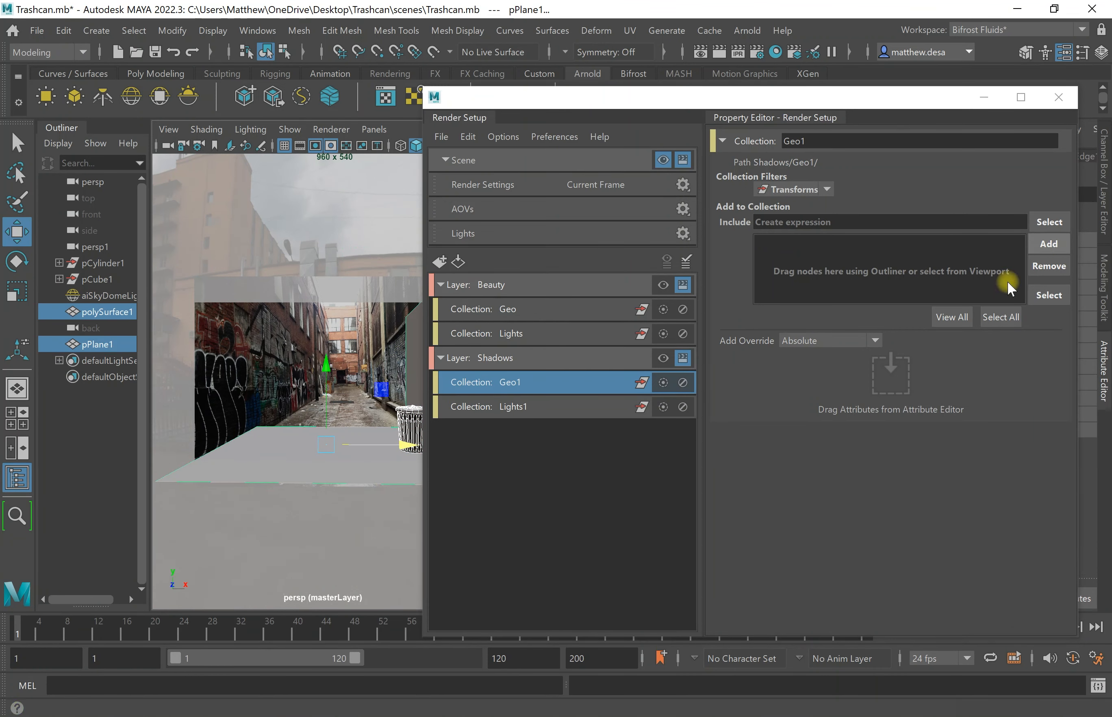
click(1048, 243)
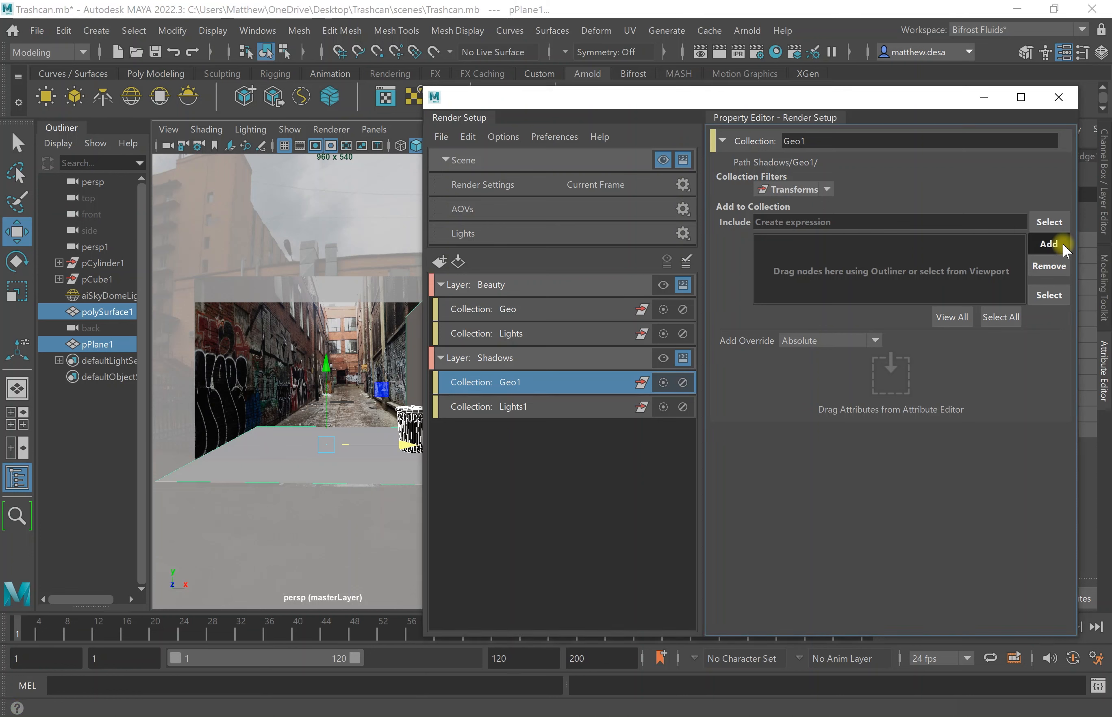
- Add the sky dome light to the Shadows layer's Lights1 collection
click(510, 406)
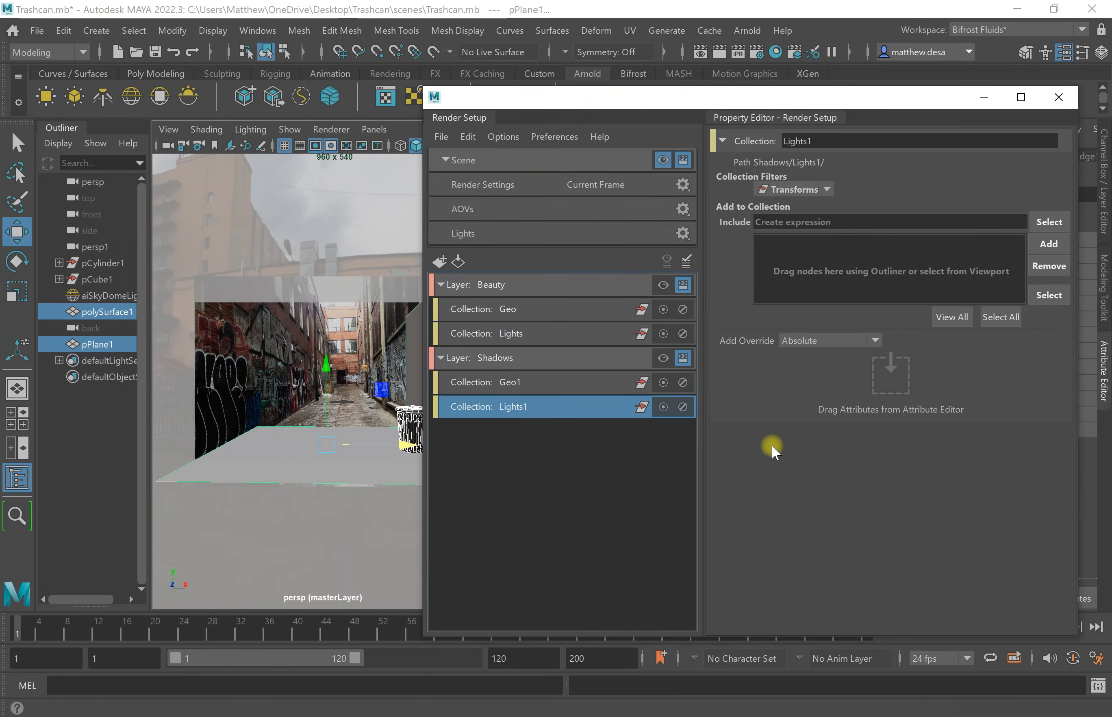
click(284, 182)
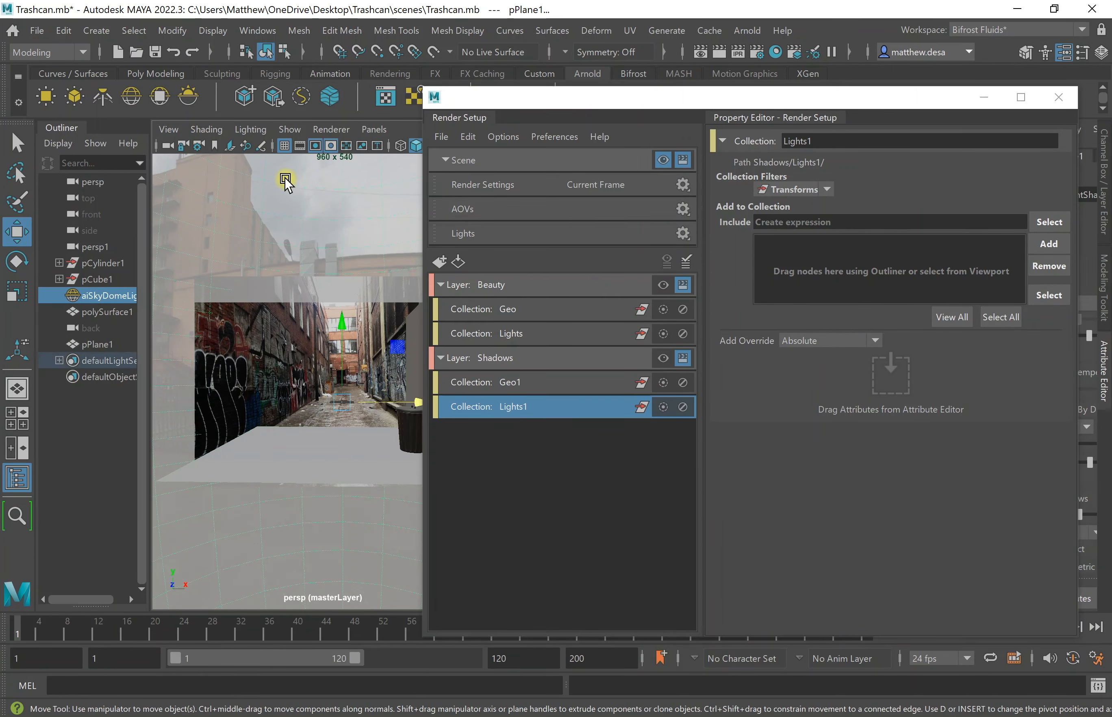
click(1051, 243)
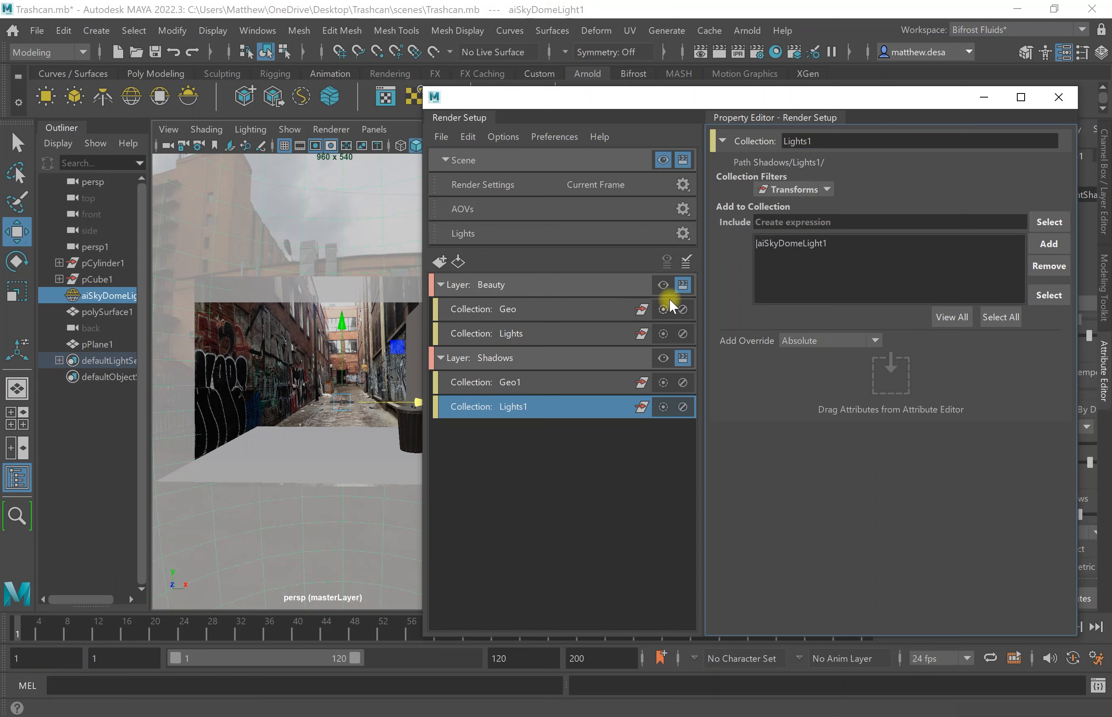
- Check the Beauty layer's visibility, make the Shadows layer the visible one, and create a shader override on its Geo1 collection
click(664, 284)
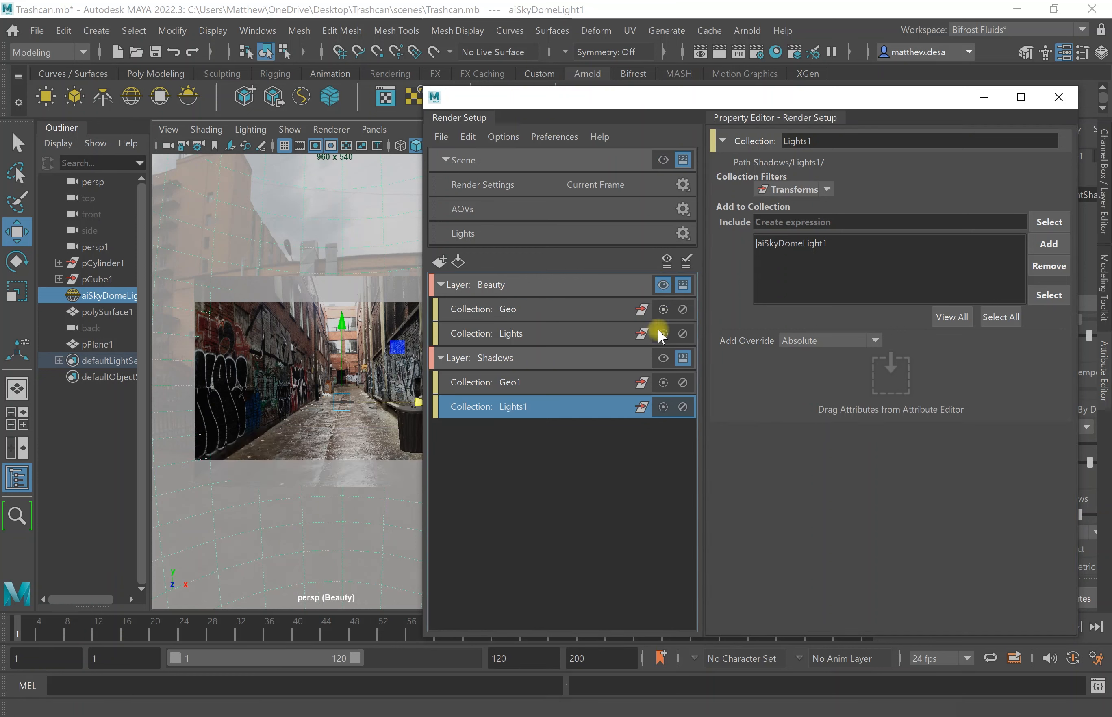
click(663, 357)
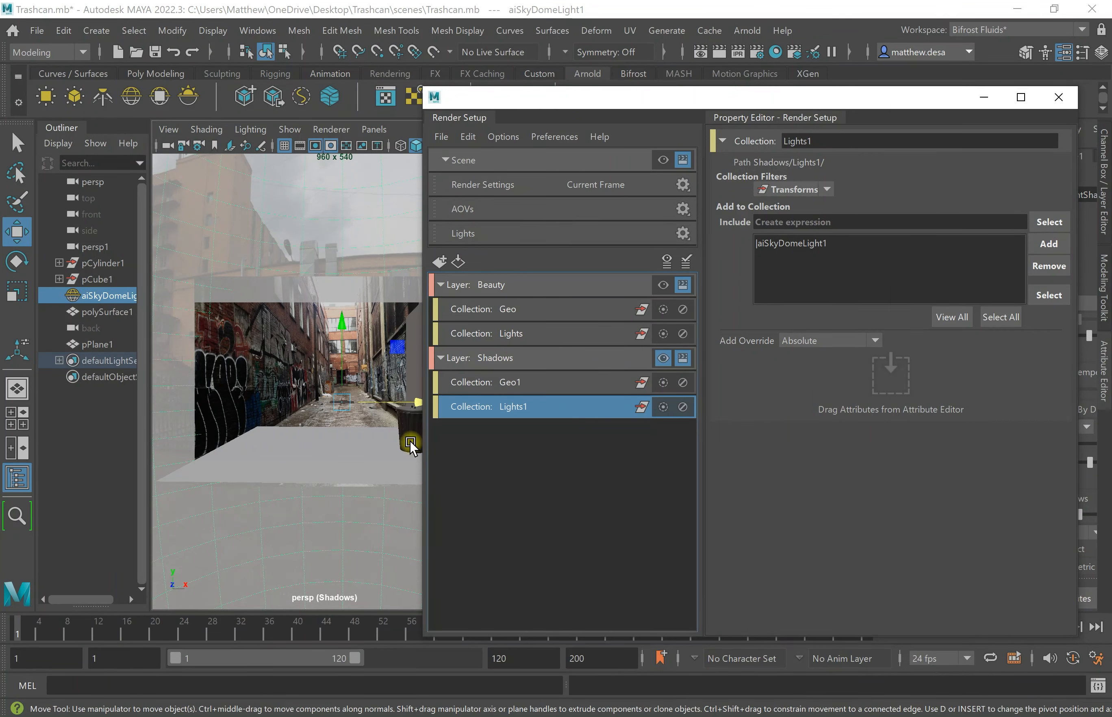
click(549, 381)
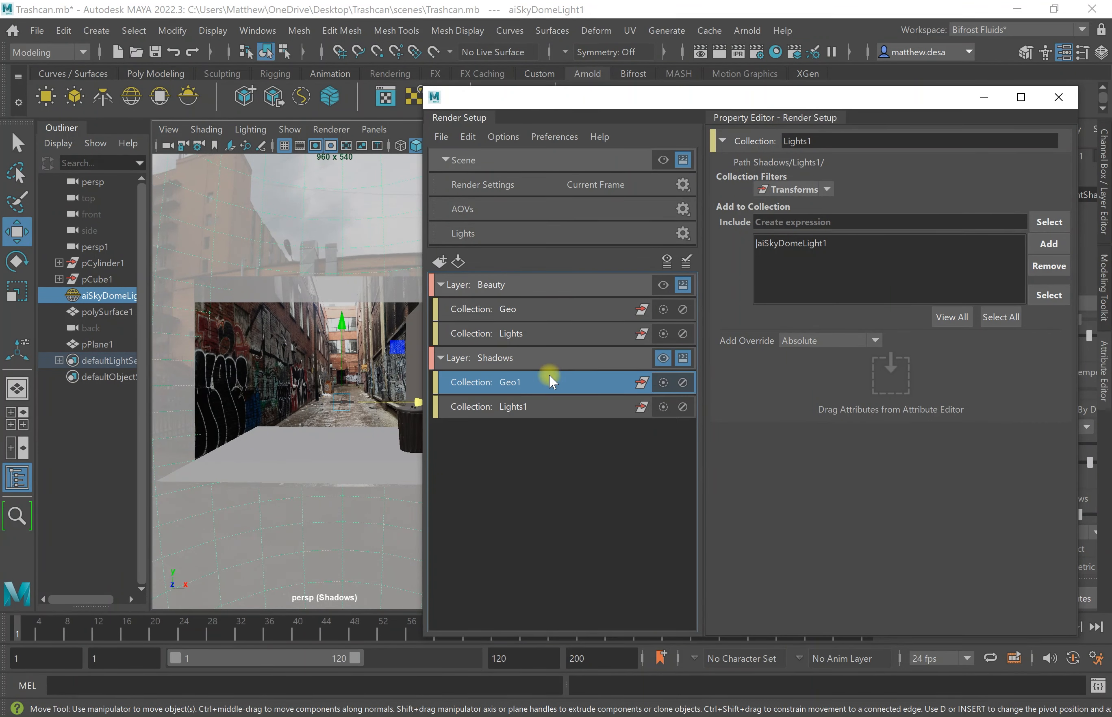
right_click(515, 384)
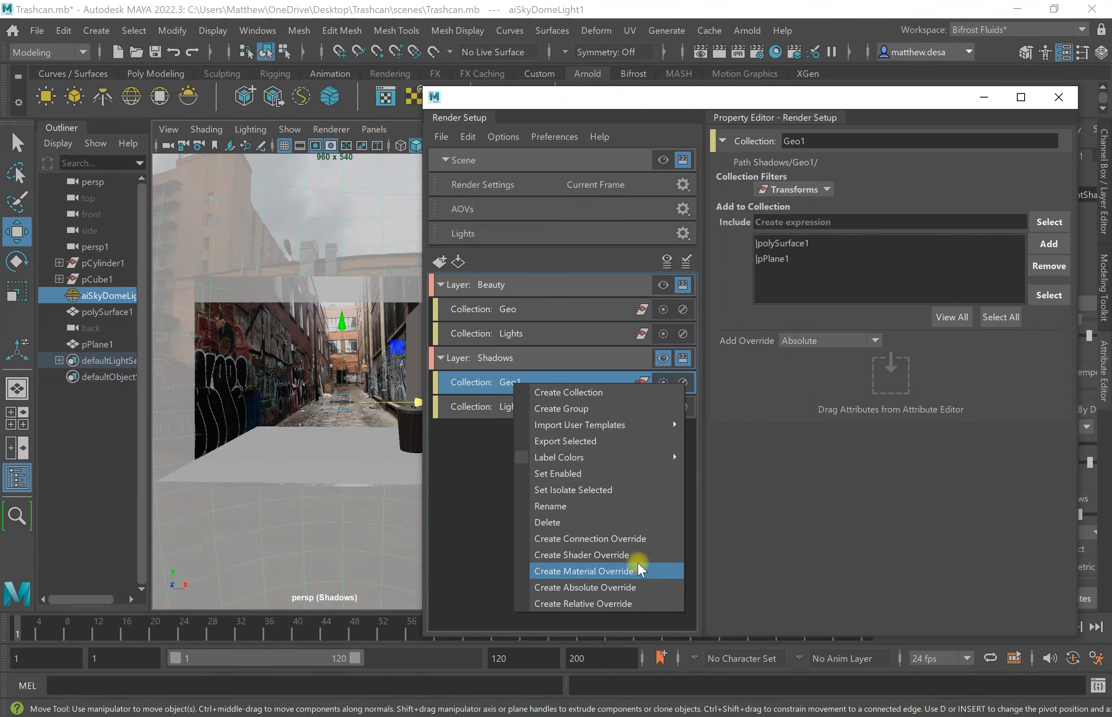
click(624, 558)
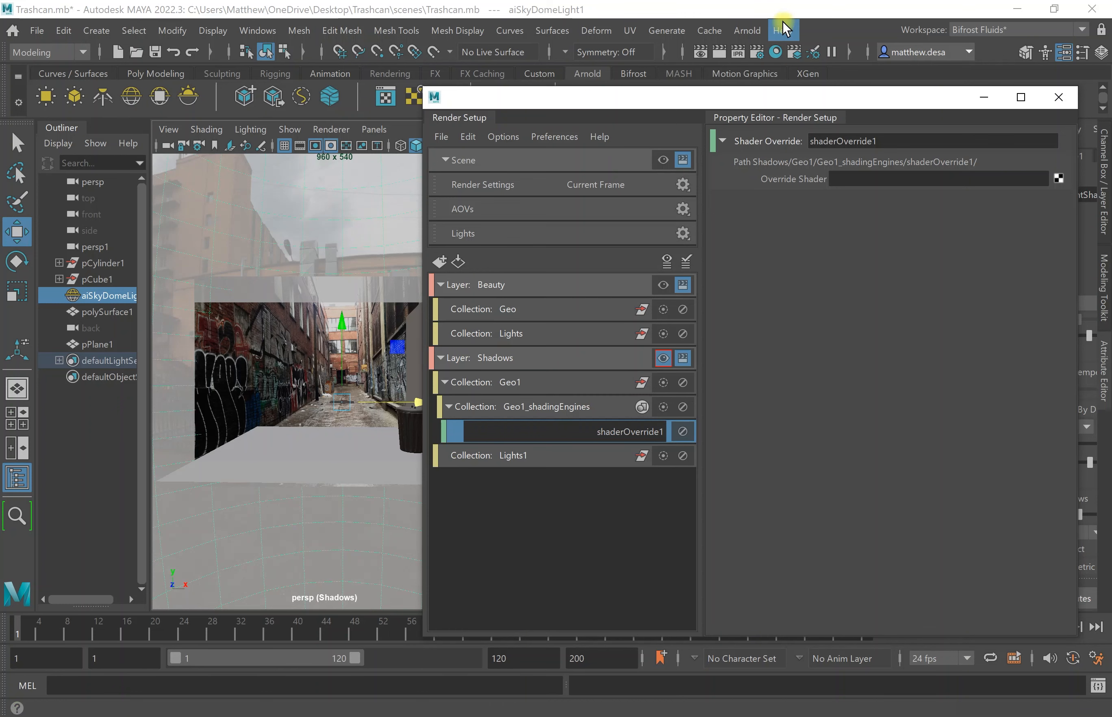
- Create an Arnold aiShadowMatte shader in the Hypershade and enlarge the graph area to show its node
click(776, 51)
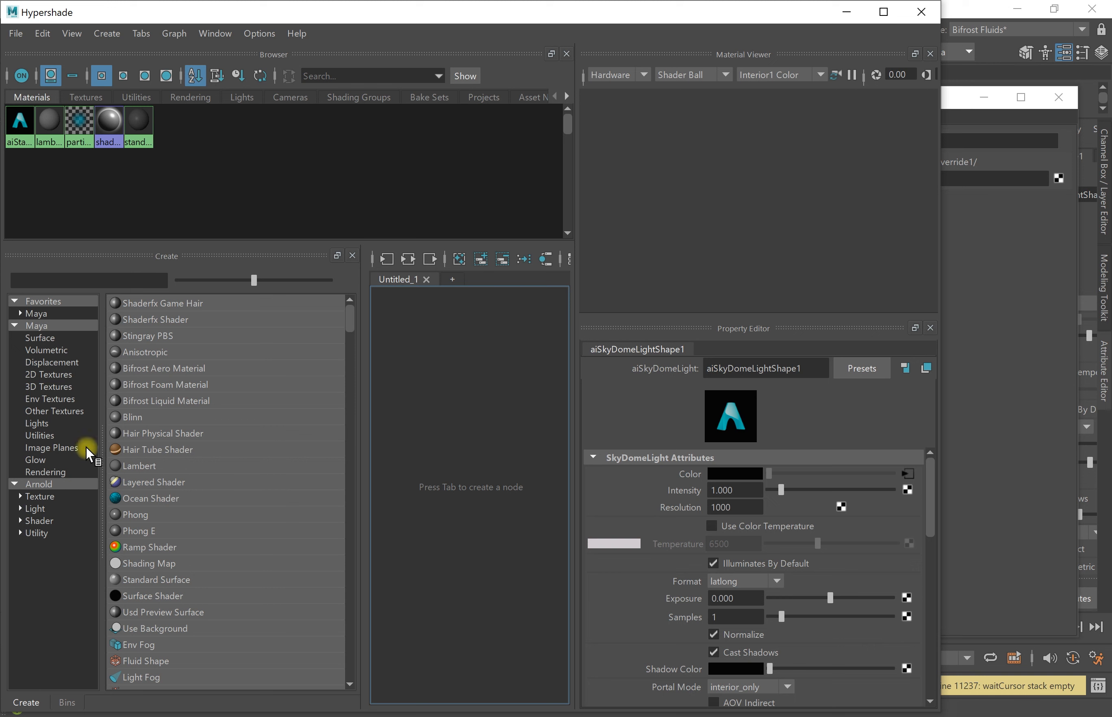
click(43, 521)
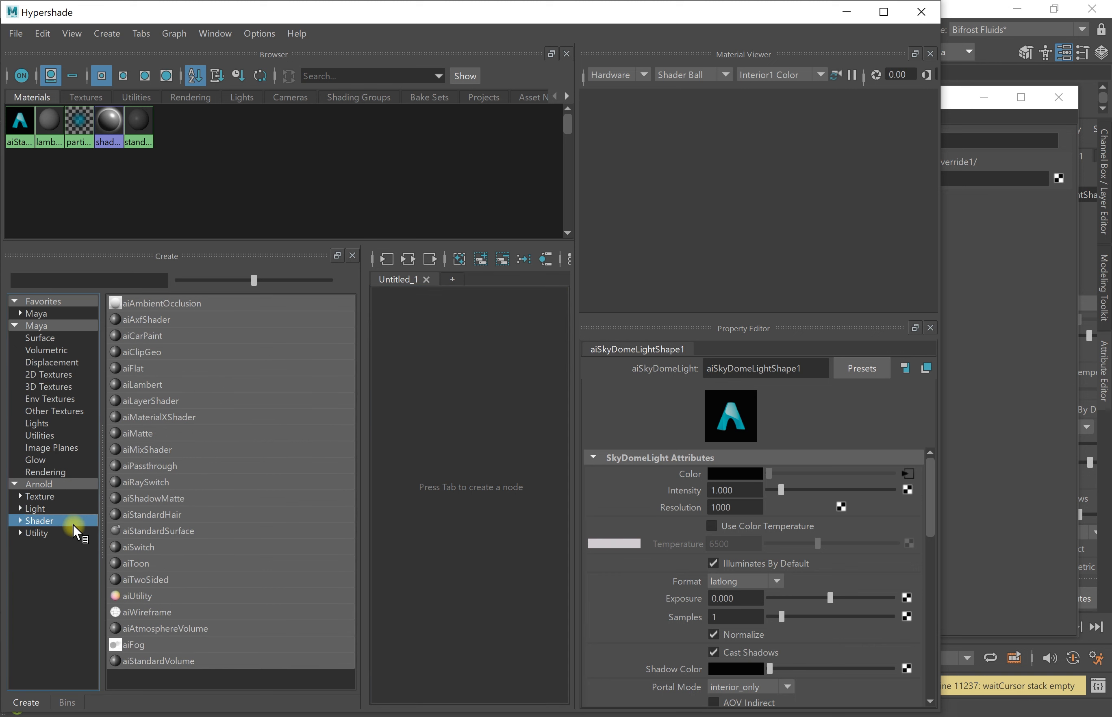
click(182, 497)
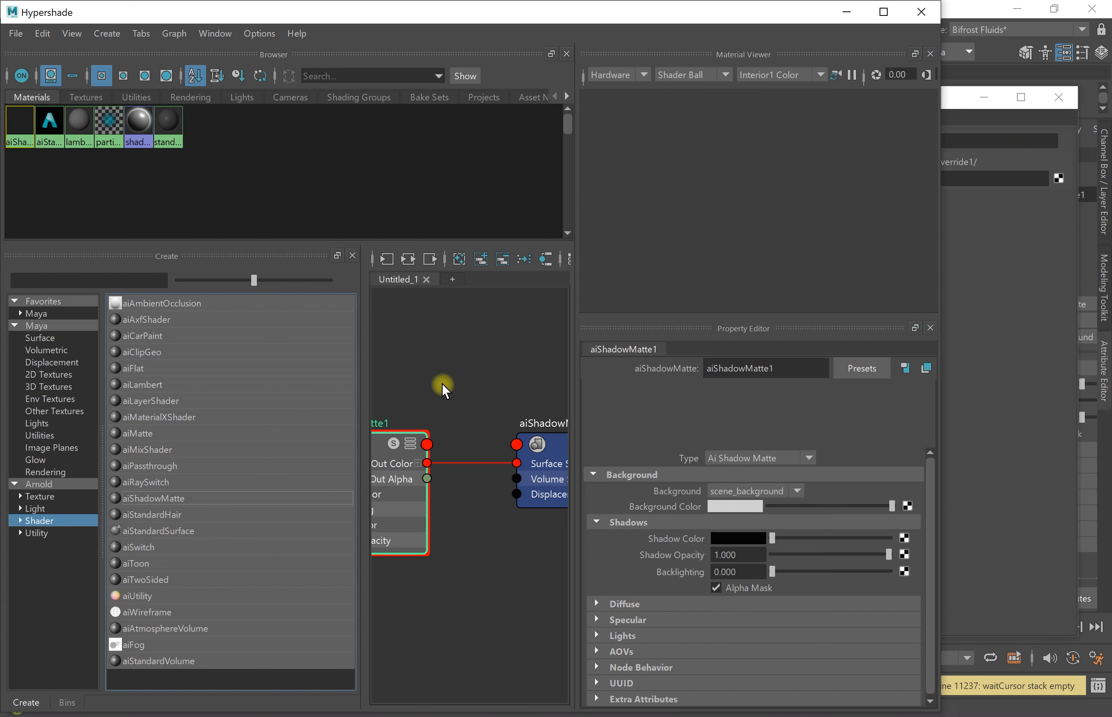
drag(362, 312, 255, 315)
alt+middle_drag(381, 360, 476, 346)
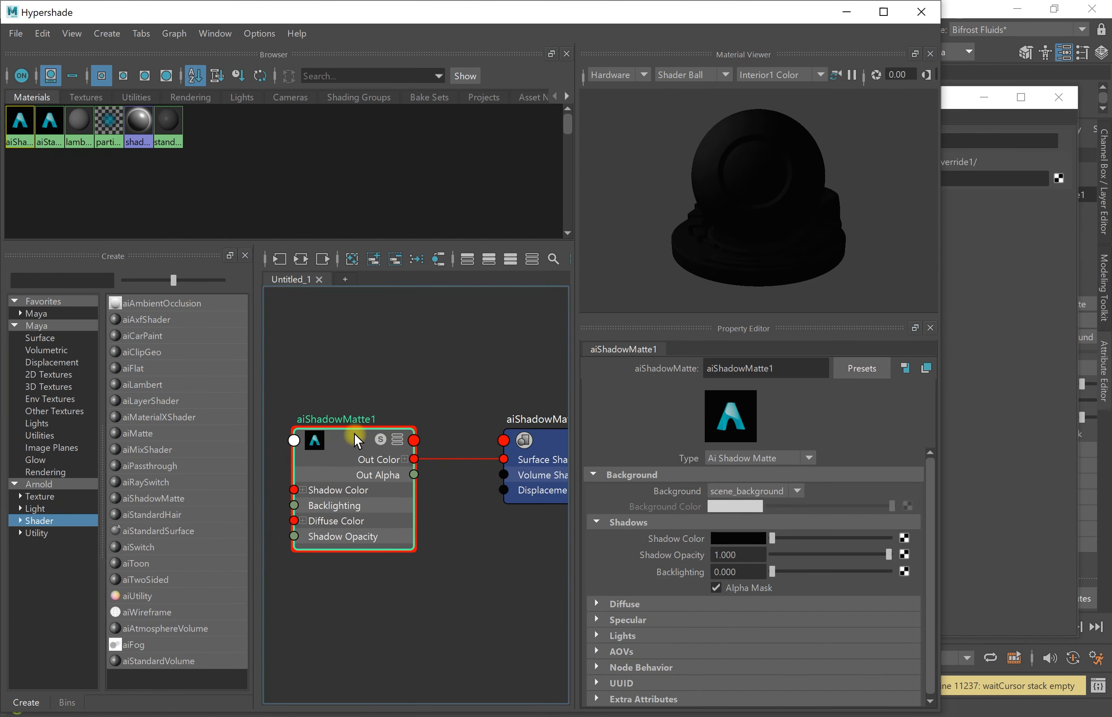